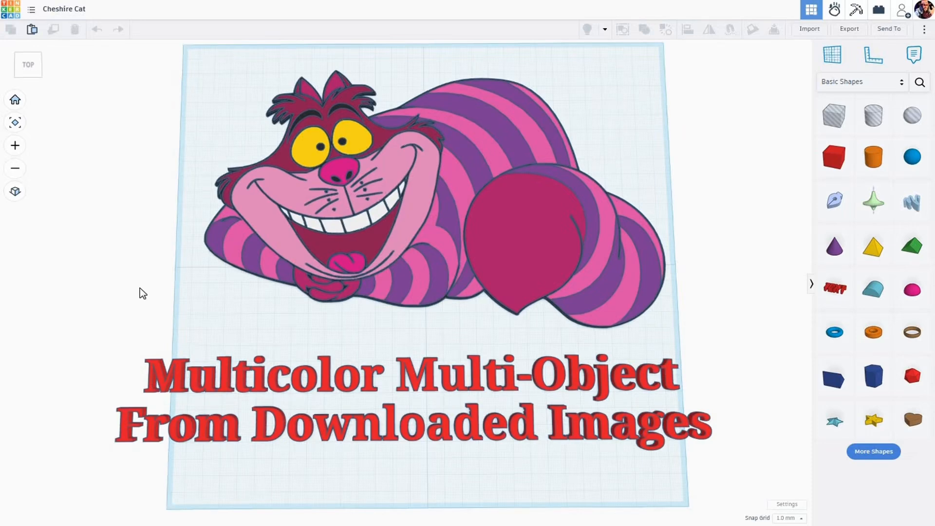
mouse_move(141, 286)
right_down()
mouse_move(140, 277)
mouse_move(143, 285)
right_up()
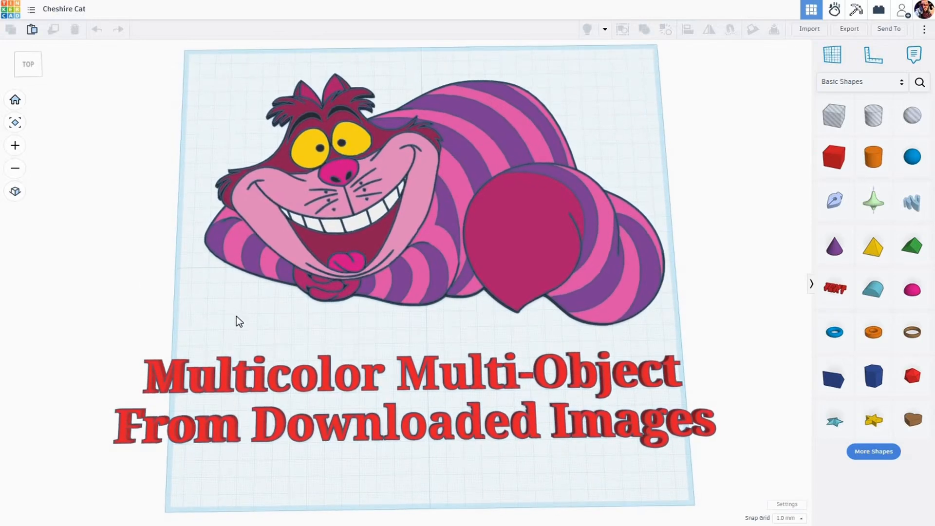
right_drag(236, 317, 232, 316)
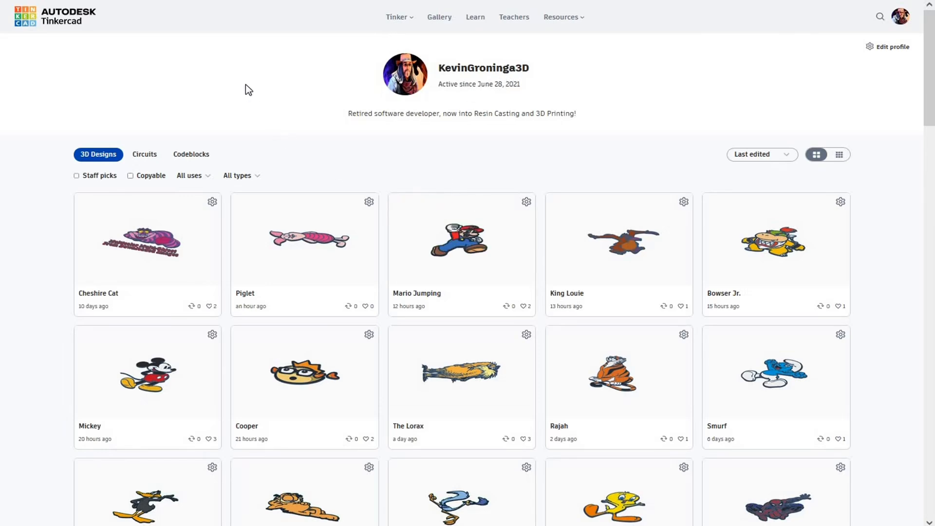
- Browse the profile's gallery of published 3D character designs for examples of multicolor models
scroll(234, 102, down, 3)
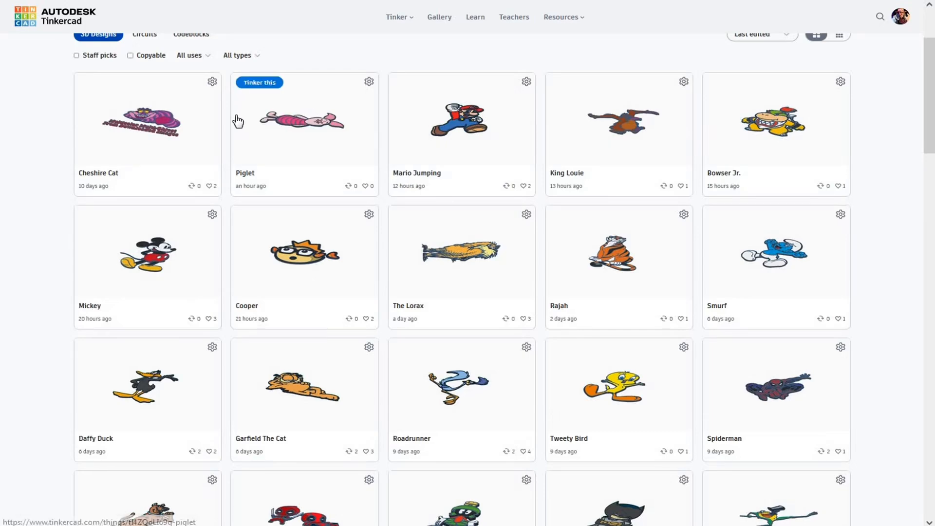
scroll(239, 141, down, 2)
scroll(239, 175, up, 5)
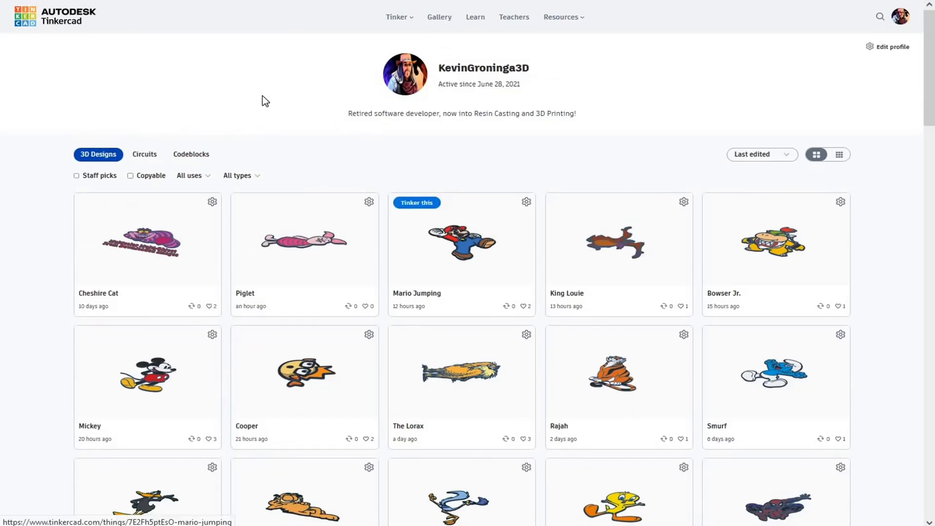
scroll(258, 142, down, 5)
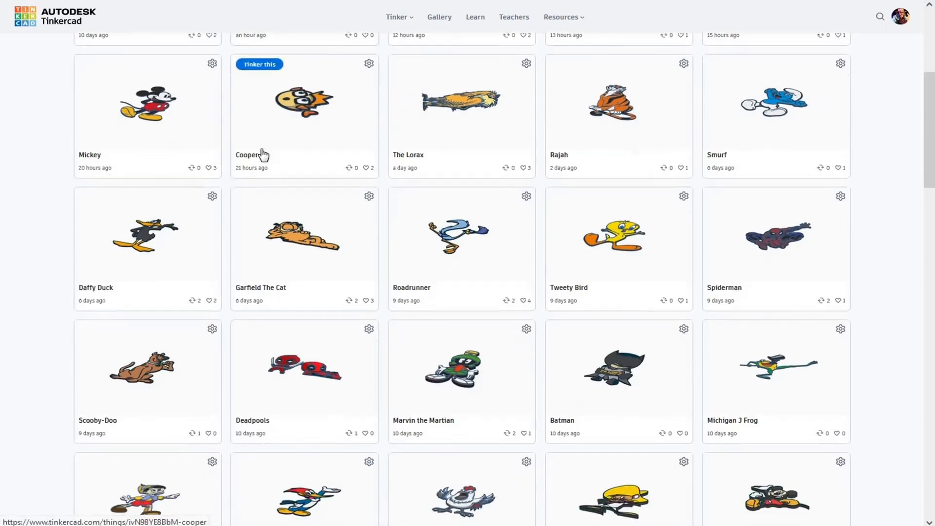
scroll(261, 154, down, 6)
scroll(292, 112, up, 11)
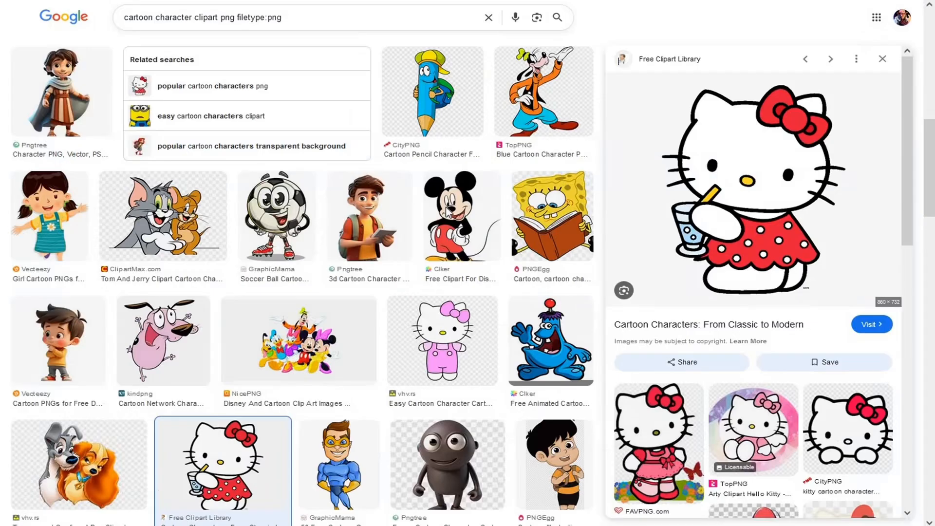
- In the cartoon character clipart PNG image results, close the Hello Kitty preview and open the Piglet picture
scroll(466, 286, up, 3)
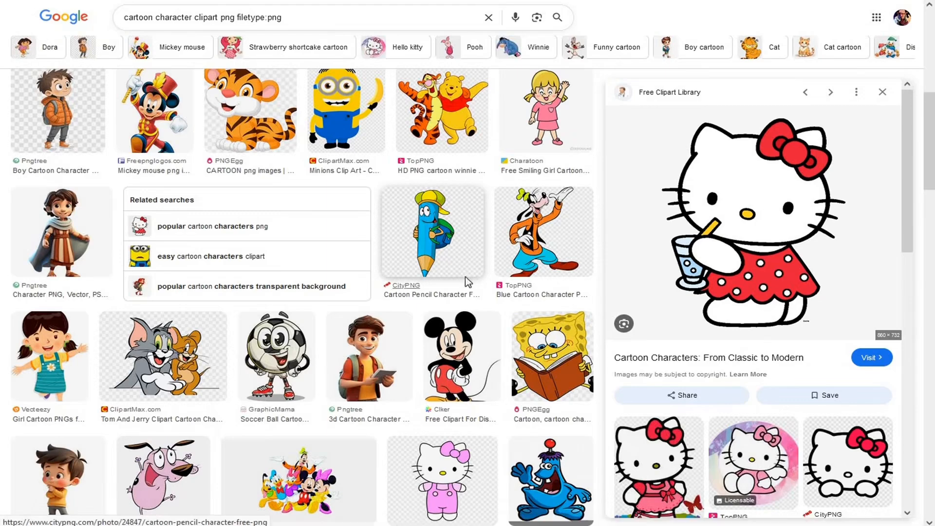
scroll(465, 286, up, 8)
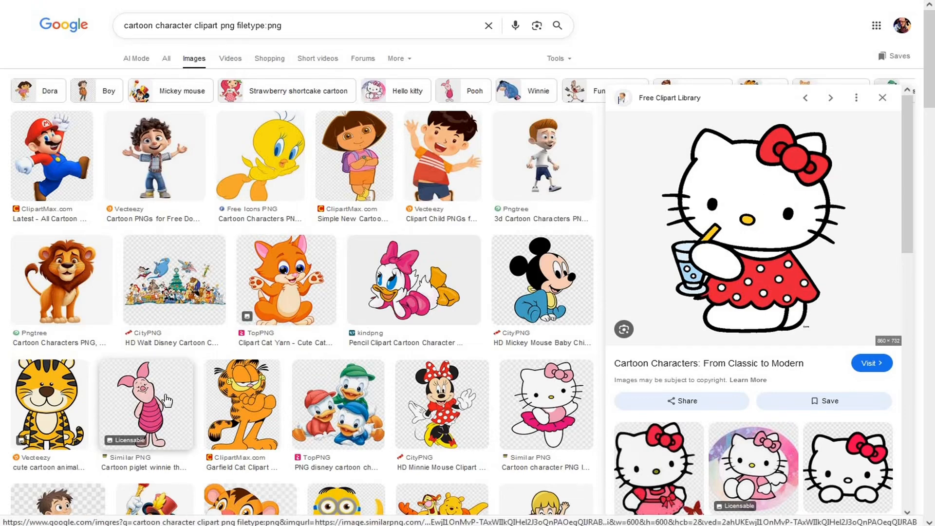
key(Escape)
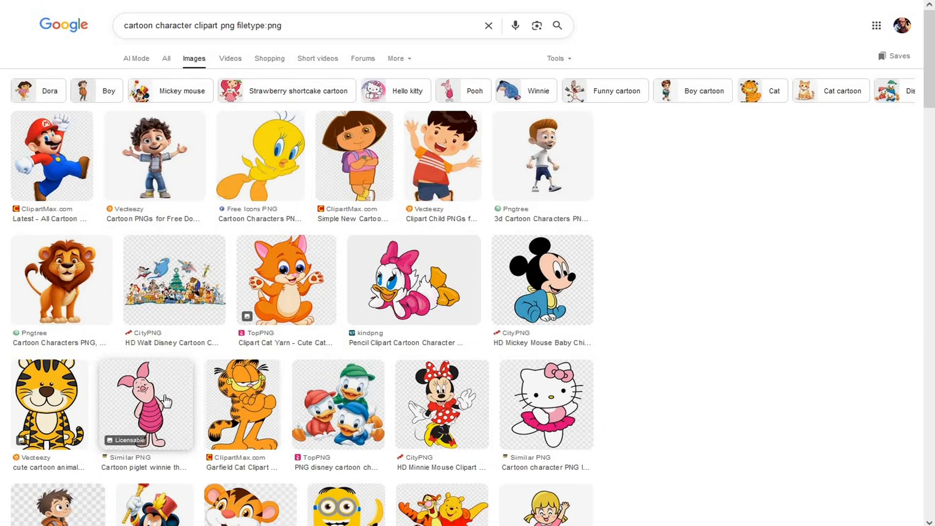
click(166, 401)
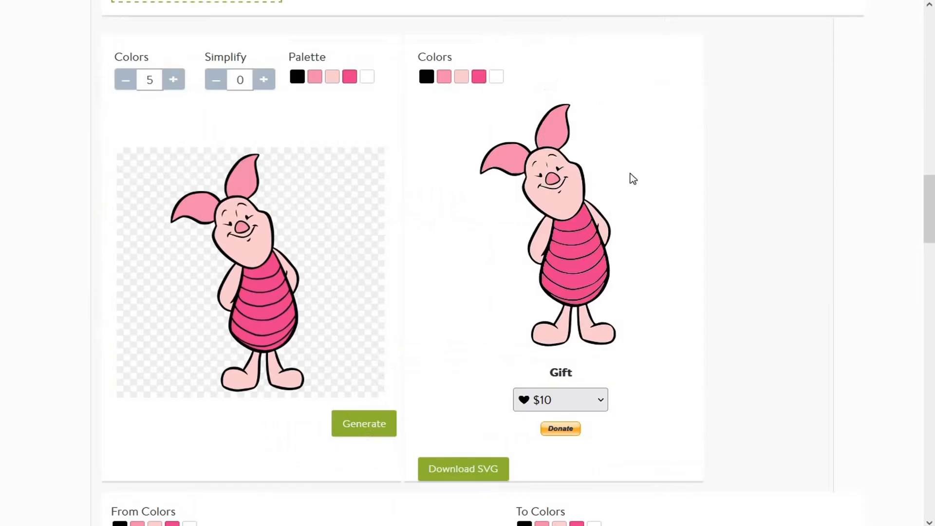
- Look over the PNG or JPG to SVG converter page, including its color settings and the converted Piglet image
scroll(663, 235, up, 20)
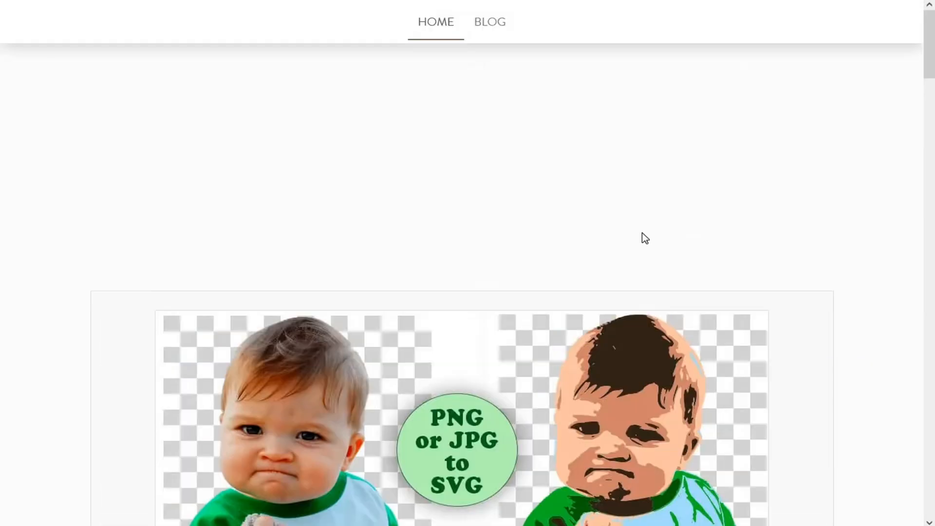
scroll(645, 238, down, 3)
scroll(642, 233, down, 18)
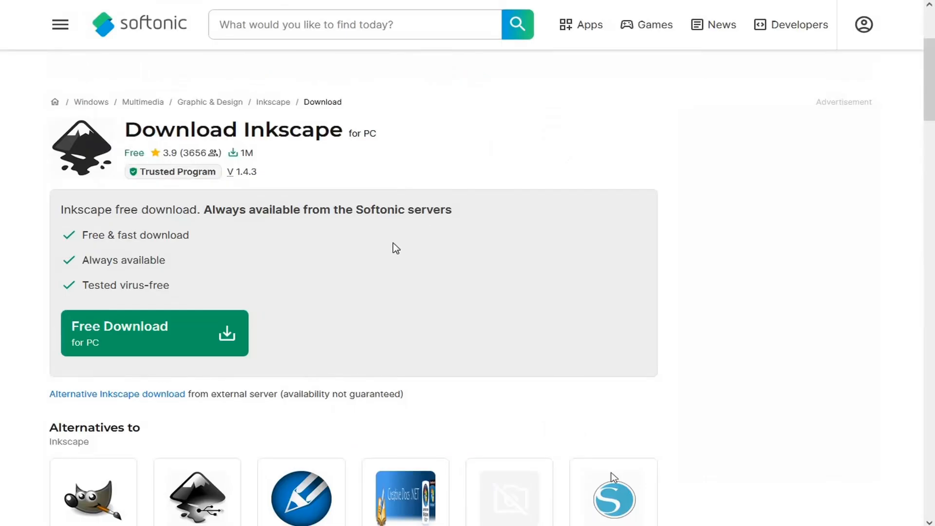
- Look over the Inkscape for PC download page on Softonic
scroll(394, 247, down, 3)
scroll(394, 247, up, 7)
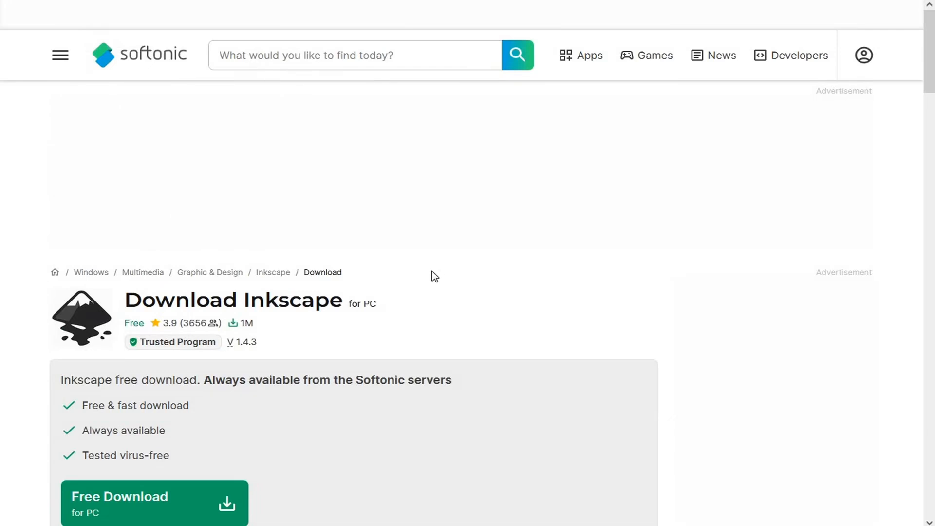
scroll(435, 276, down, 3)
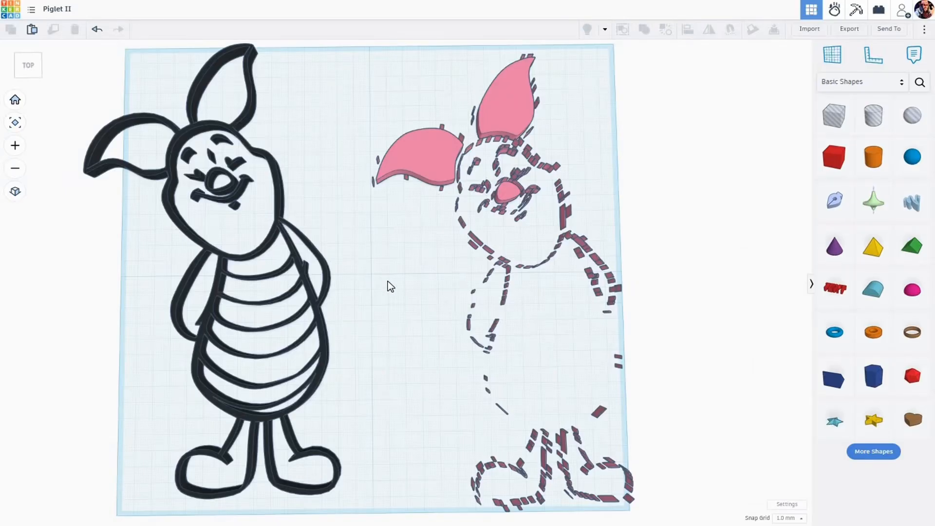
- Compare the black Piglet outline with the pink layer beside it in the Piglet II design
scroll(388, 281, down, 3)
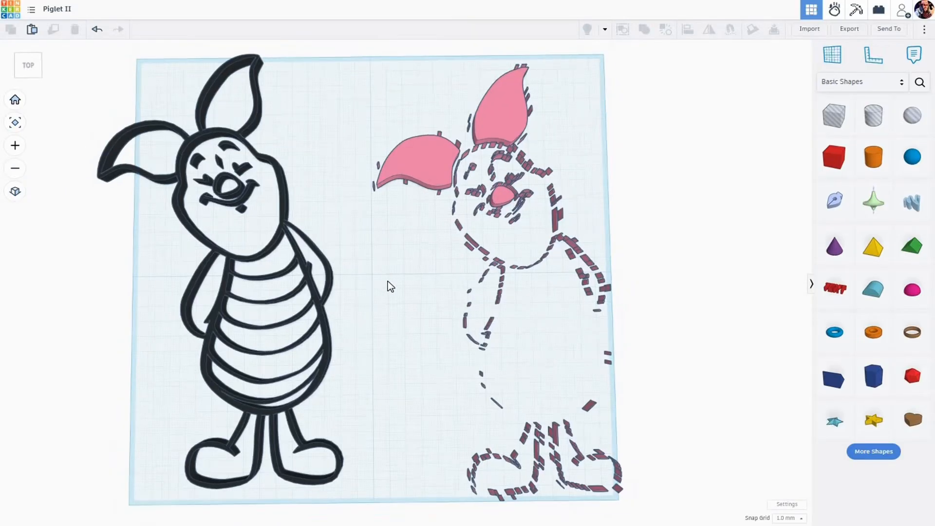
scroll(388, 281, up, 2)
scroll(388, 281, down, 1)
scroll(385, 282, down, 2)
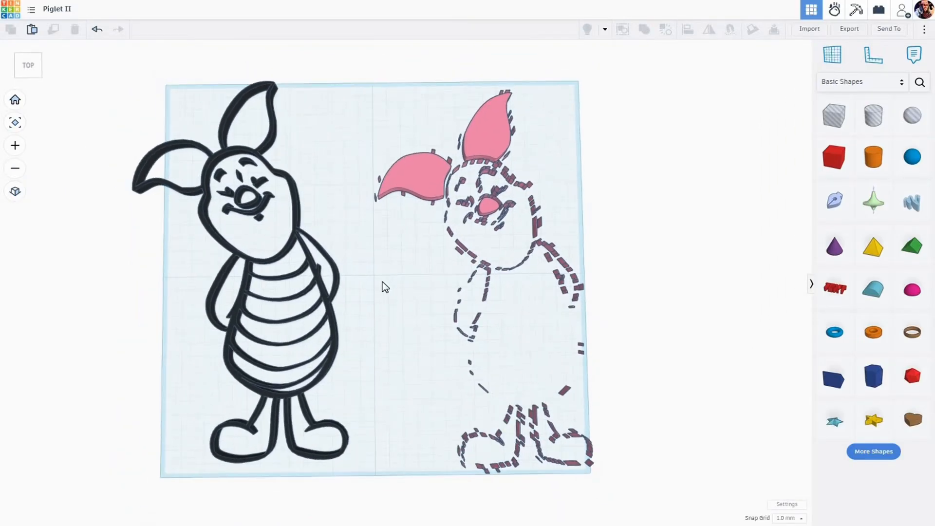
scroll(383, 281, up, 2)
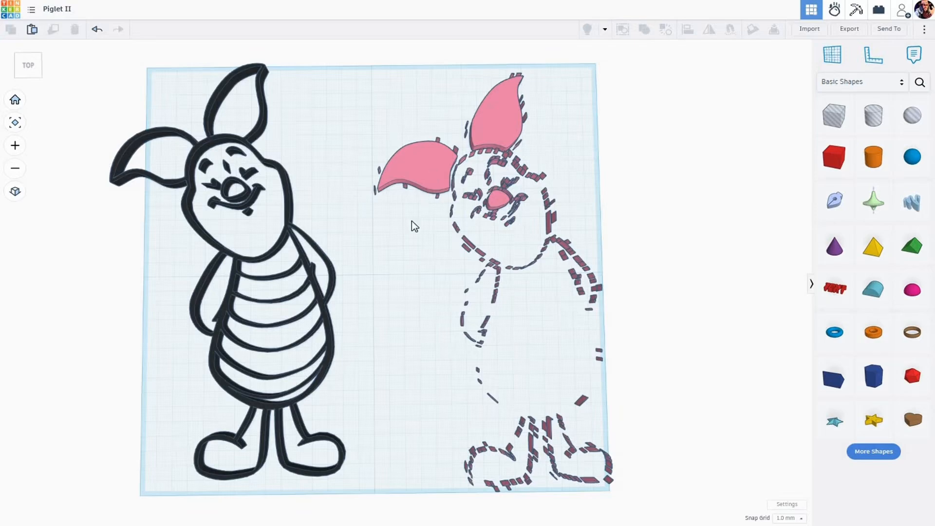
- Inspect the pink Piglet layer up close, examining the ears, nose and stray fragments around the face and body
click(453, 306)
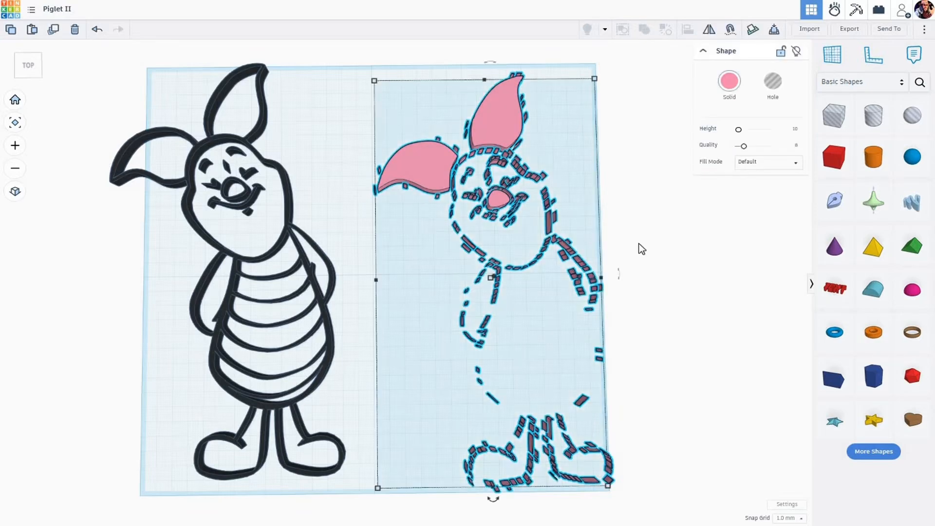
click(545, 253)
scroll(549, 285, up, 4)
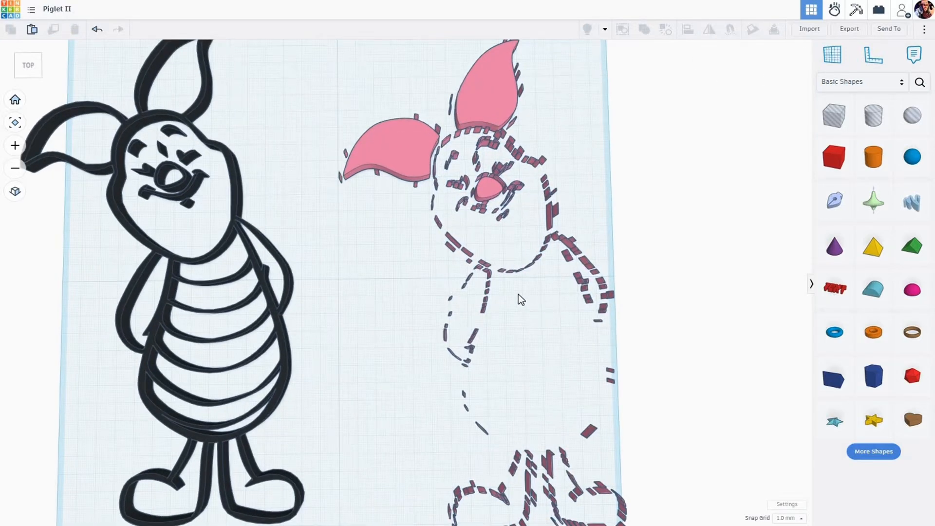
middle_drag(518, 294, 502, 279)
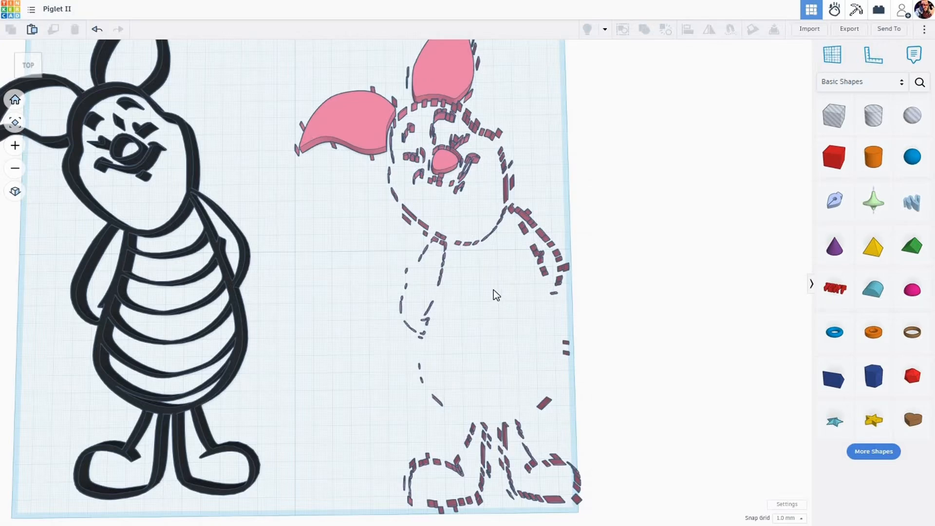
right_drag(493, 290, 473, 278)
scroll(441, 226, up, 4)
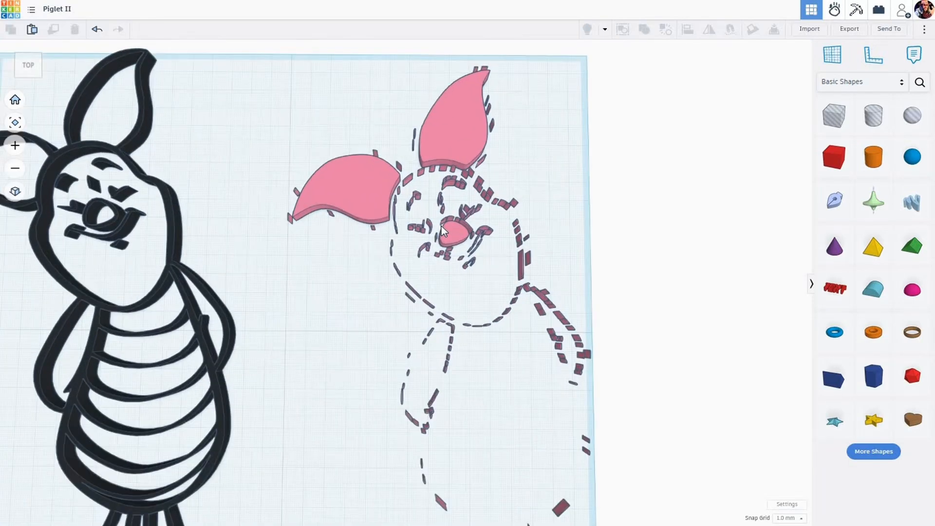
scroll(441, 226, up, 3)
middle_drag(451, 347, 419, 388)
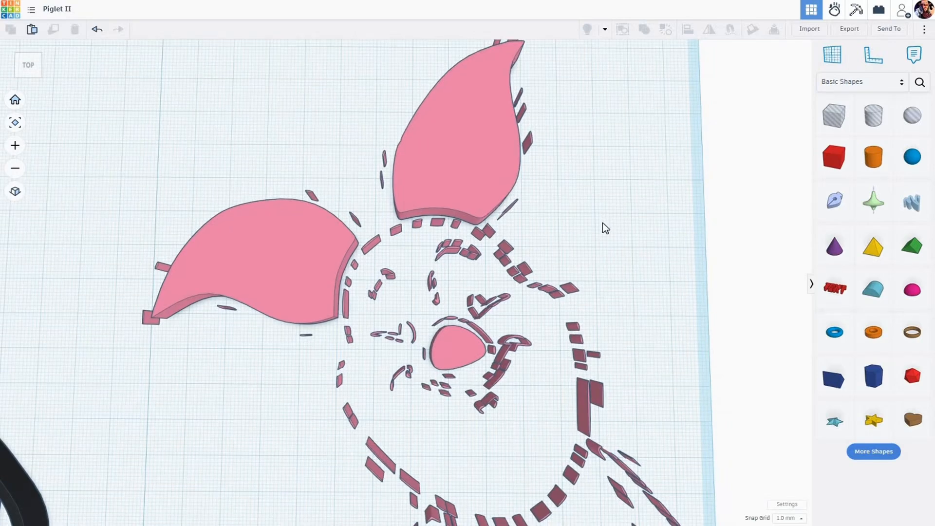
right_drag(604, 223, 604, 225)
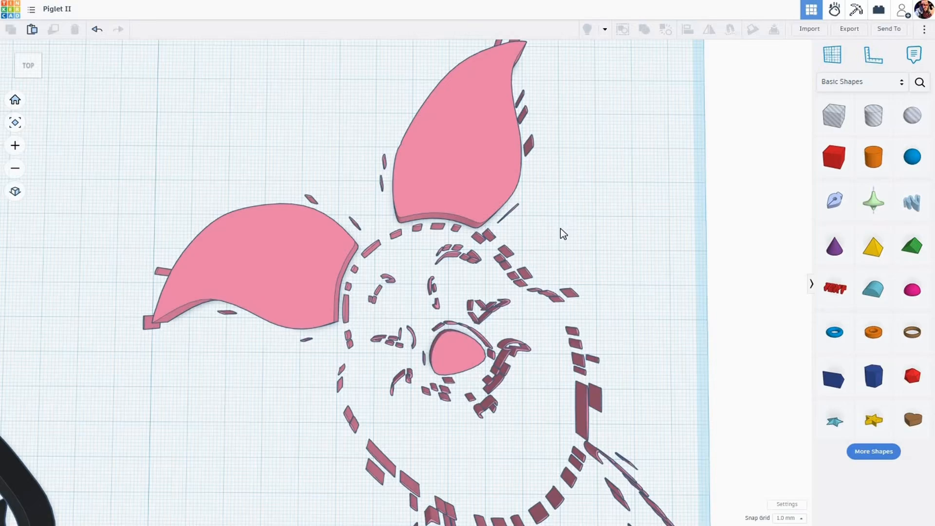
right_drag(564, 228, 545, 335)
scroll(565, 224, down, 1)
scroll(566, 224, down, 1)
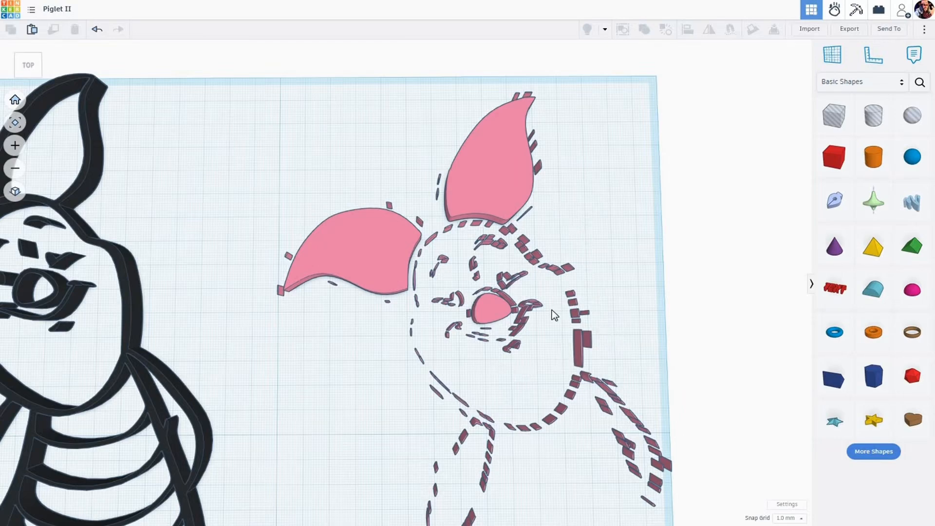
scroll(520, 314, up, 1)
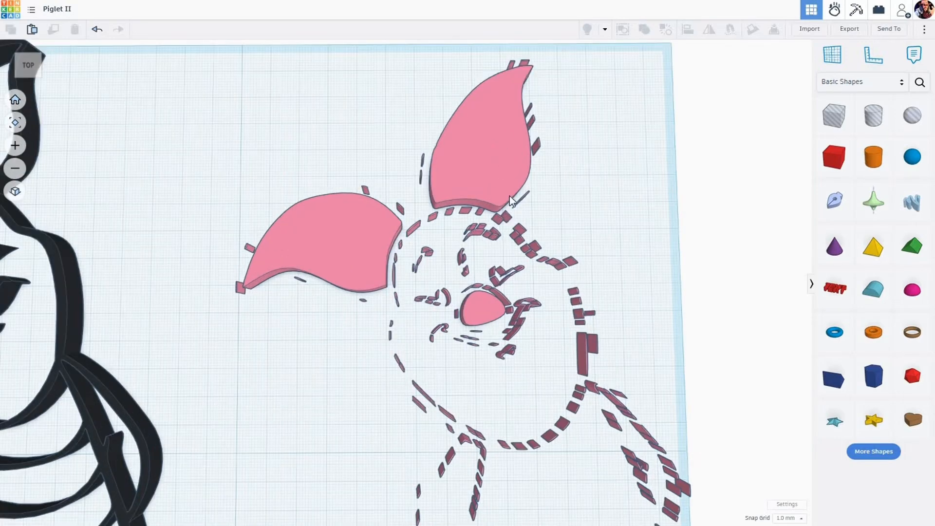
- Start a new sketch on the workplane beside the pink upright ear and set the snap grid to Off
click(571, 223)
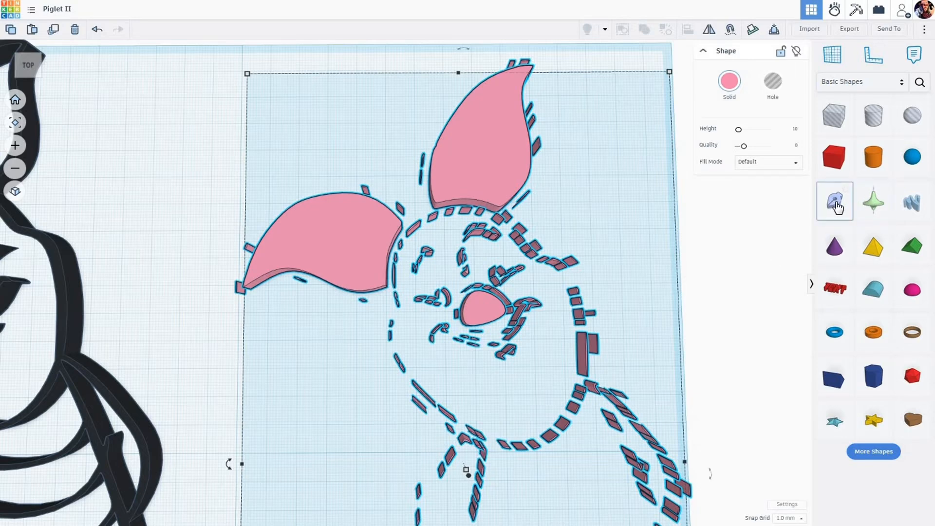
mouse_move(836, 206)
mouse_down()
mouse_move(642, 201)
mouse_move(570, 221)
mouse_up()
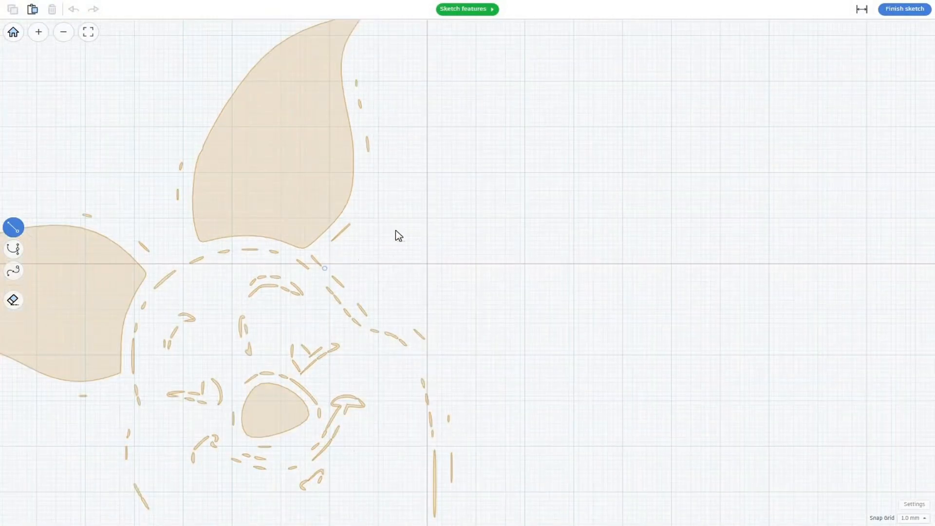
click(925, 518)
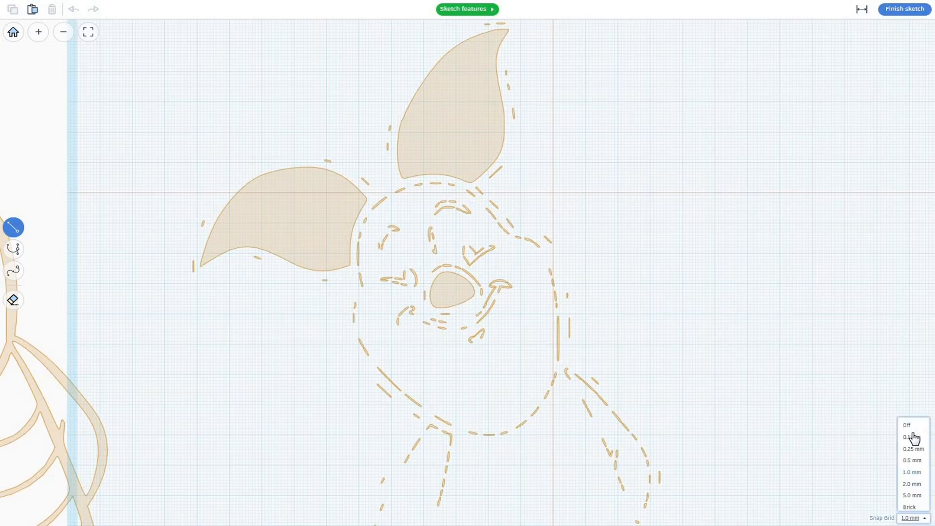
click(913, 420)
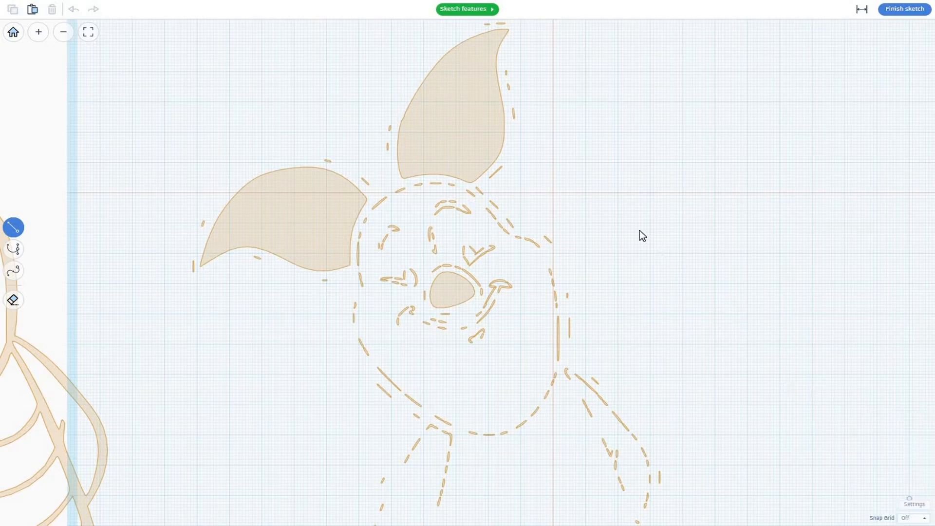
- Trace the upright ear's left edge with straight segments just outside its contour, from the pointed tip down toward the base, excluding the stray fragments
scroll(495, 156, up, 5)
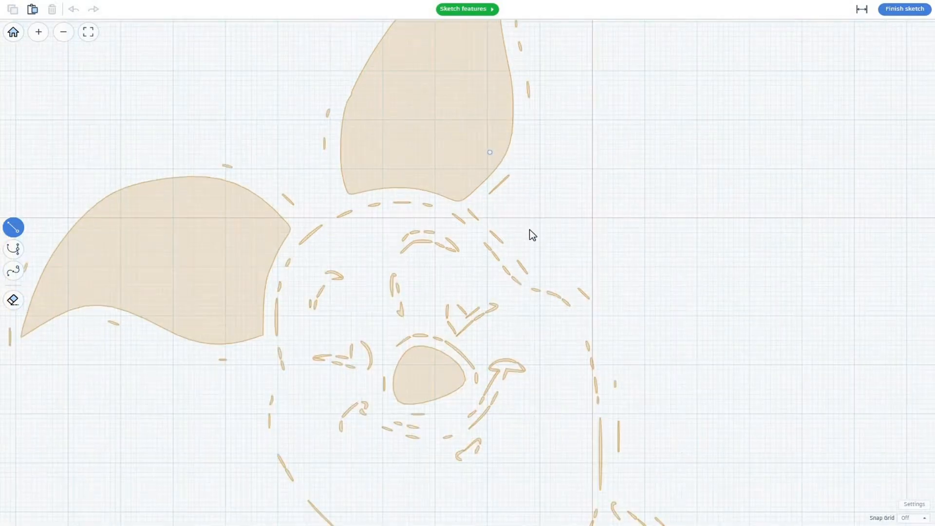
middle_drag(529, 261, 522, 288)
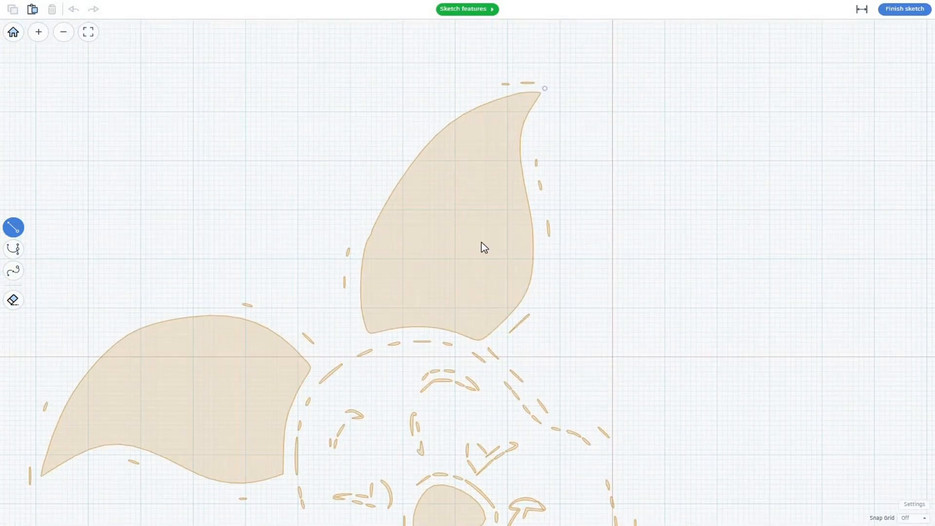
scroll(481, 242, down, 2)
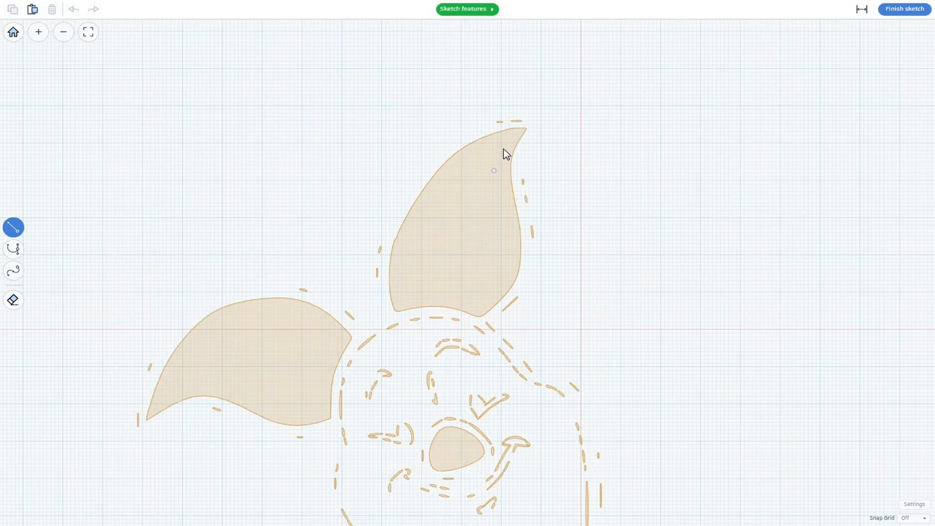
scroll(506, 155, up, 5)
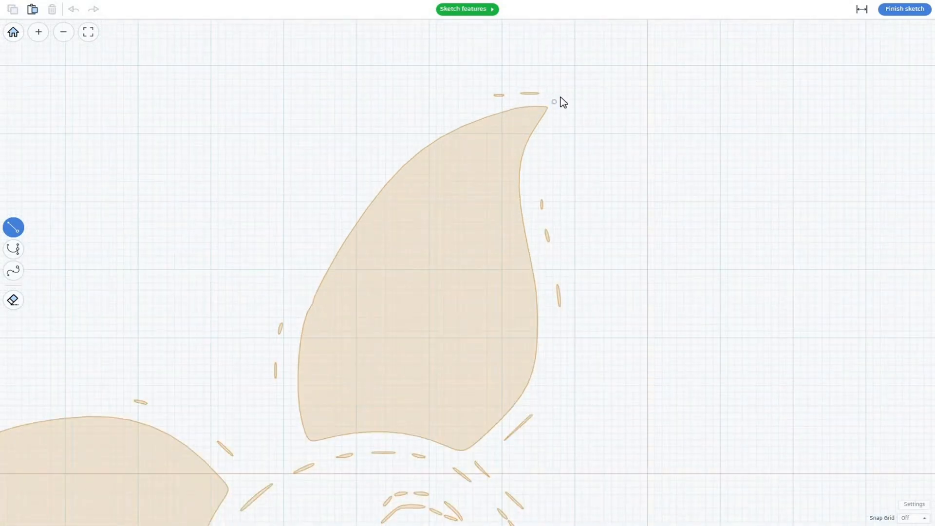
click(562, 97)
click(529, 101)
click(462, 115)
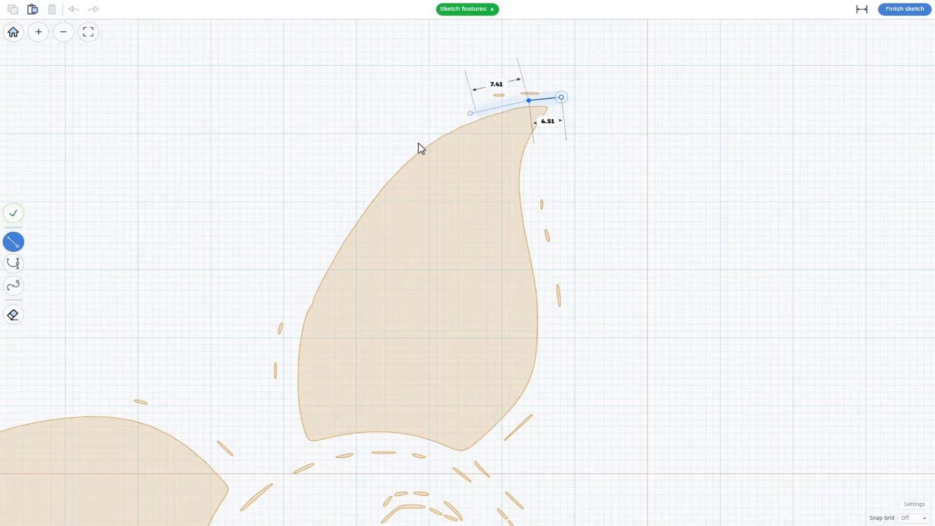
click(374, 174)
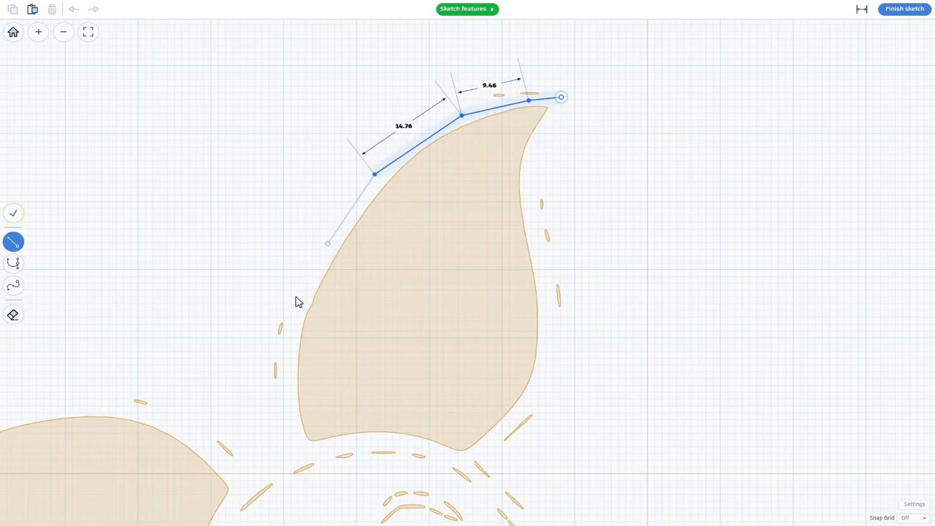
click(325, 247)
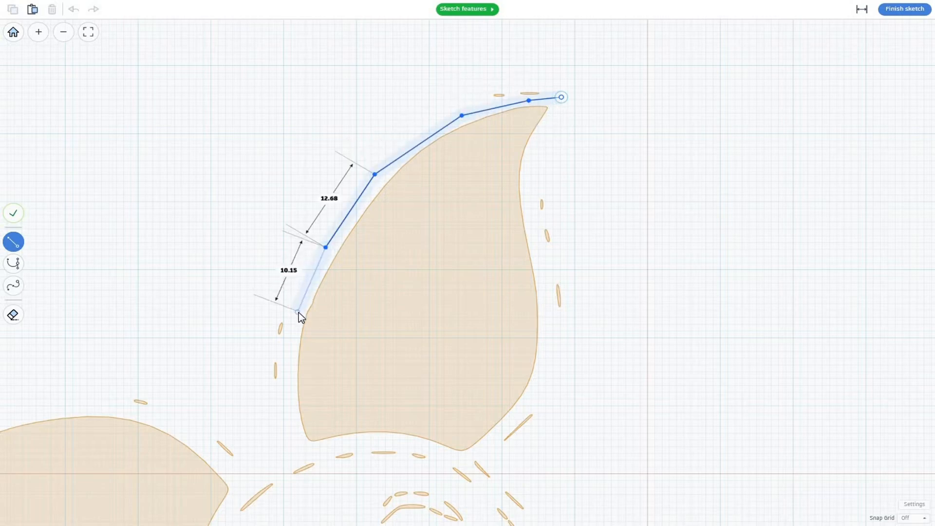
click(297, 316)
click(286, 398)
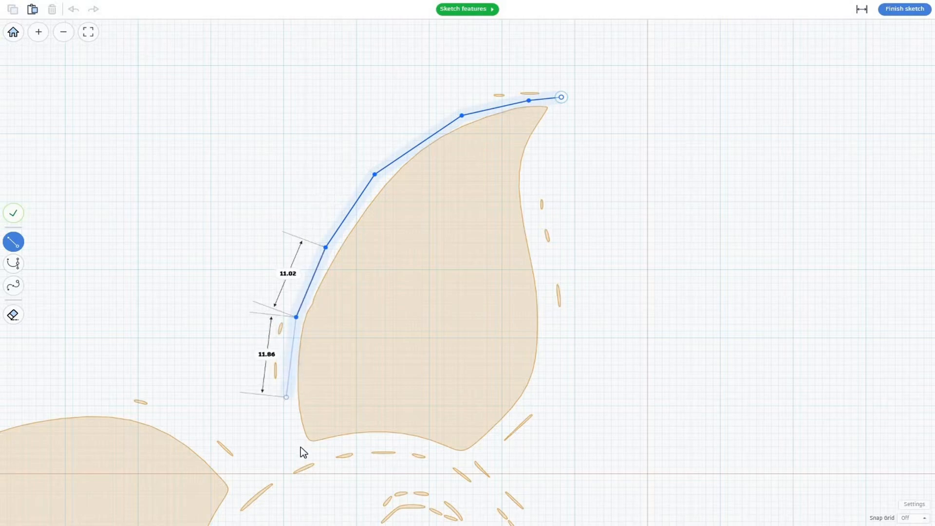
- Continue the outline along the upright ear's base and up its right edge, closing it at the tip as a shape about 38 × 52 mm
click(333, 446)
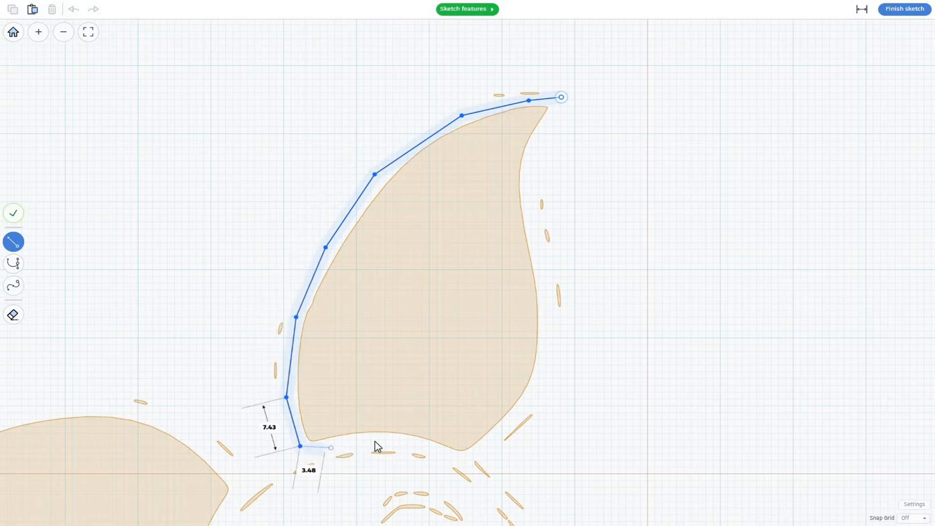
click(389, 439)
click(444, 454)
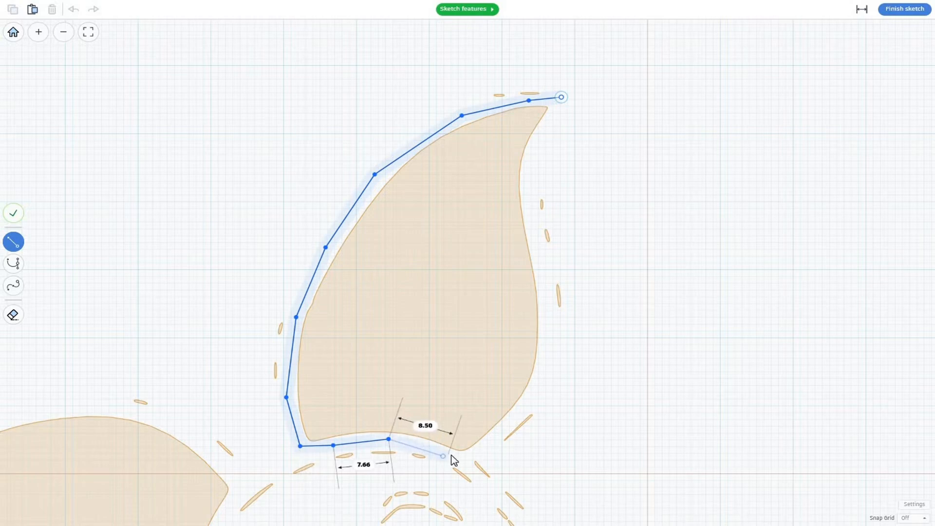
click(474, 454)
click(510, 421)
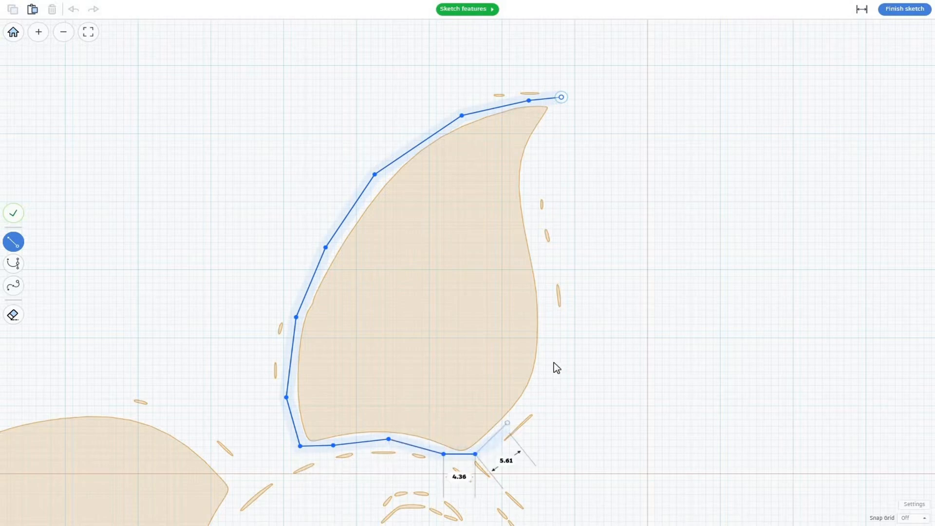
click(554, 359)
click(540, 289)
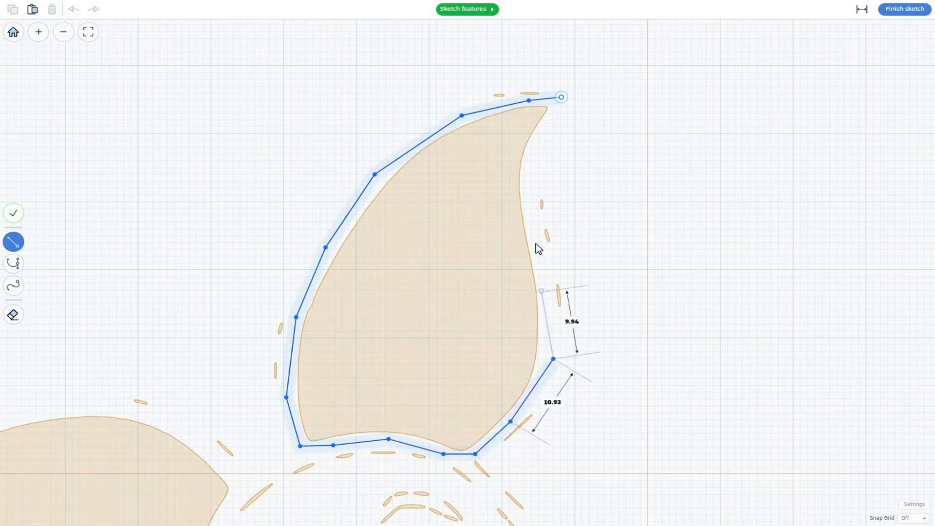
click(531, 193)
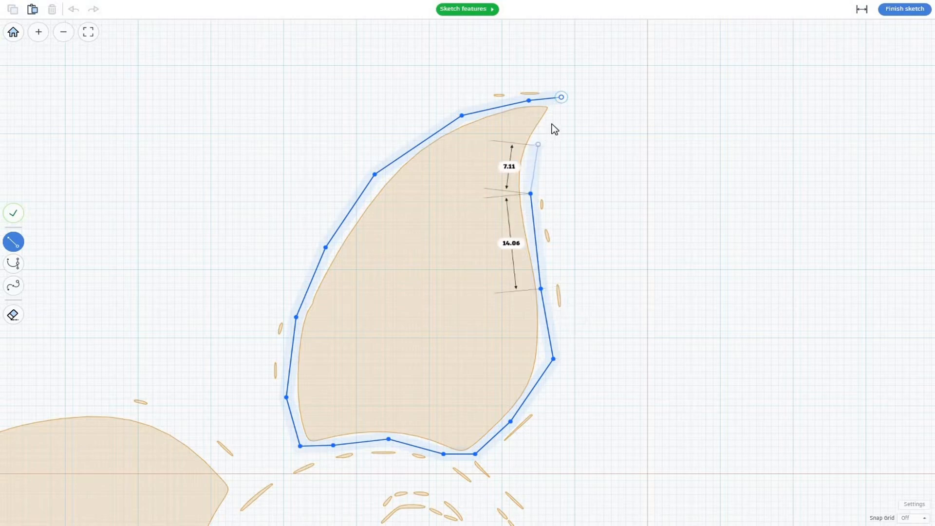
click(544, 132)
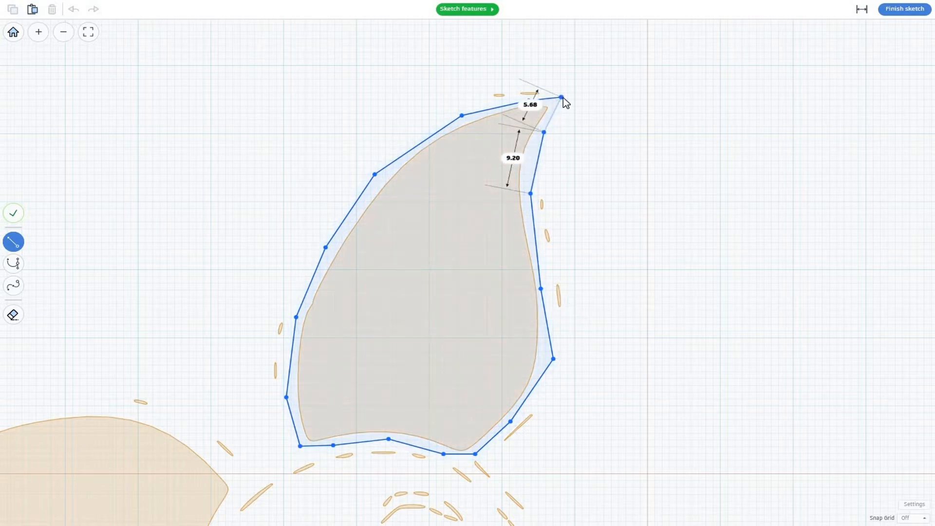
click(563, 97)
click(427, 286)
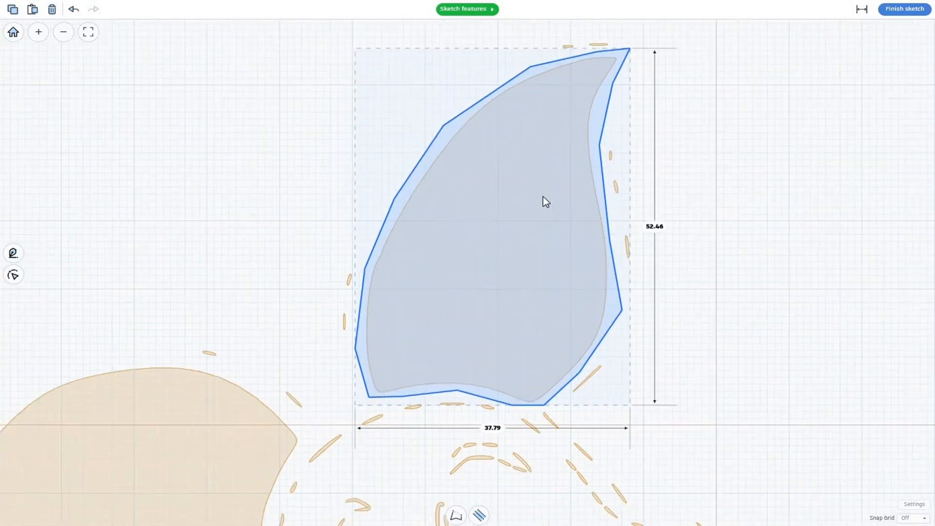
- Start a new straight-segment outline around the sideways ear, tracing just outside its upper edge from the corner nearest the head to the pointed tip
middle_drag(543, 197, 545, 162)
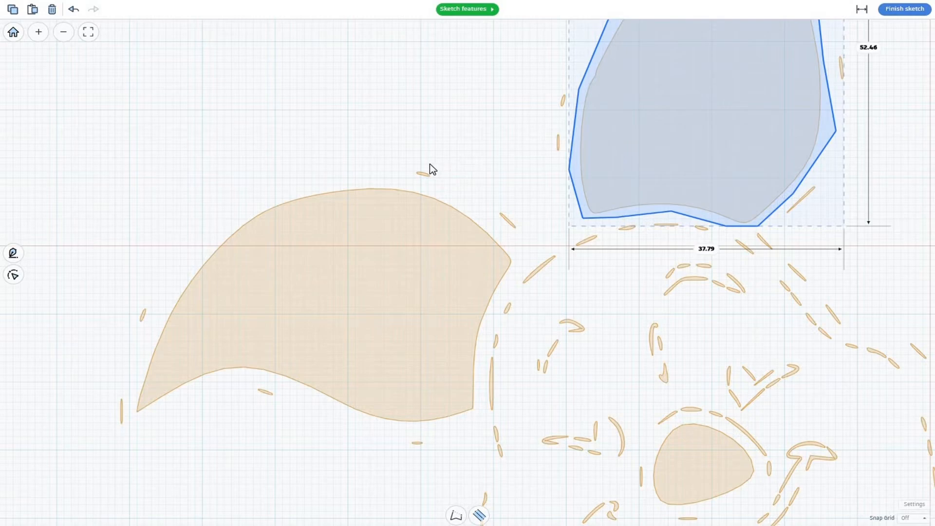
click(13, 254)
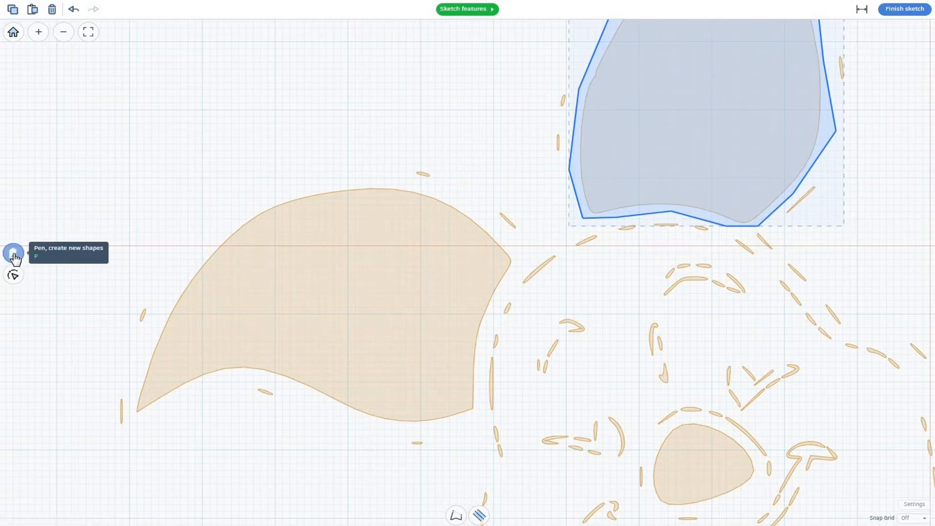
click(521, 256)
click(489, 216)
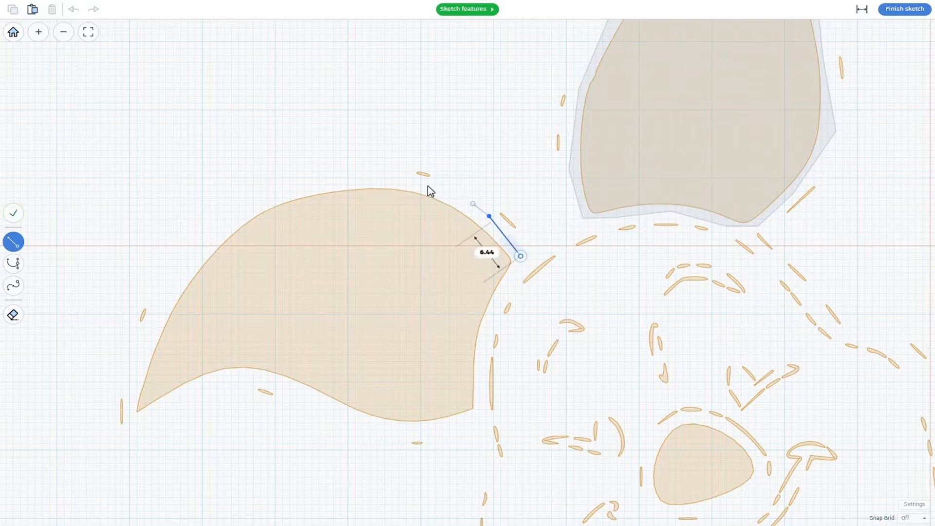
click(428, 186)
click(335, 175)
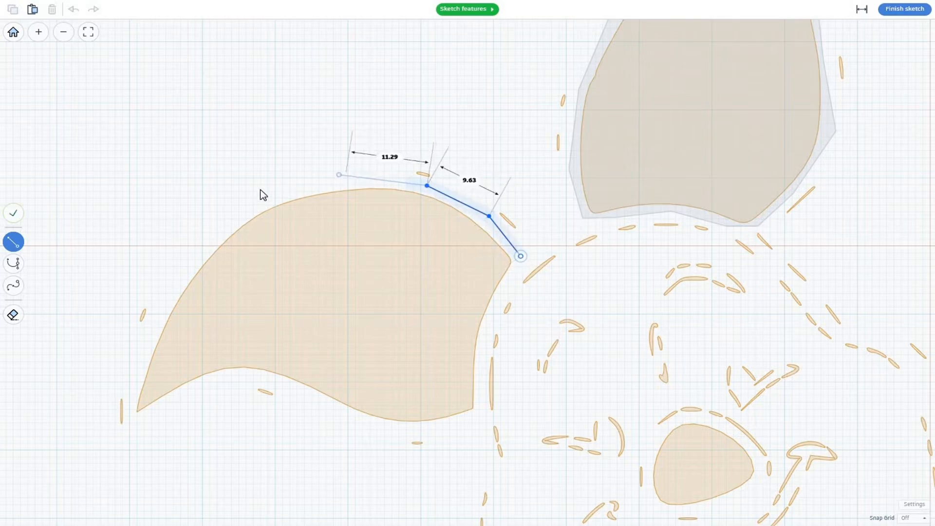
click(235, 209)
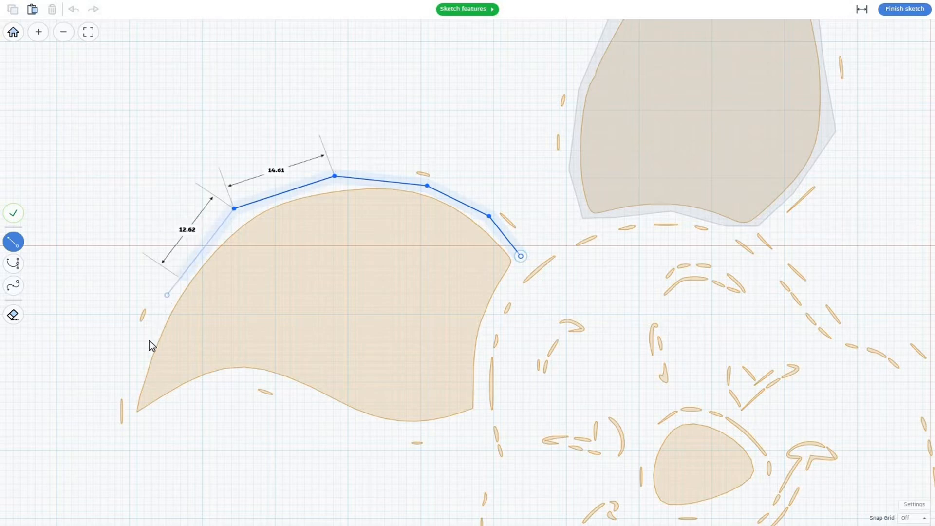
click(165, 299)
click(140, 357)
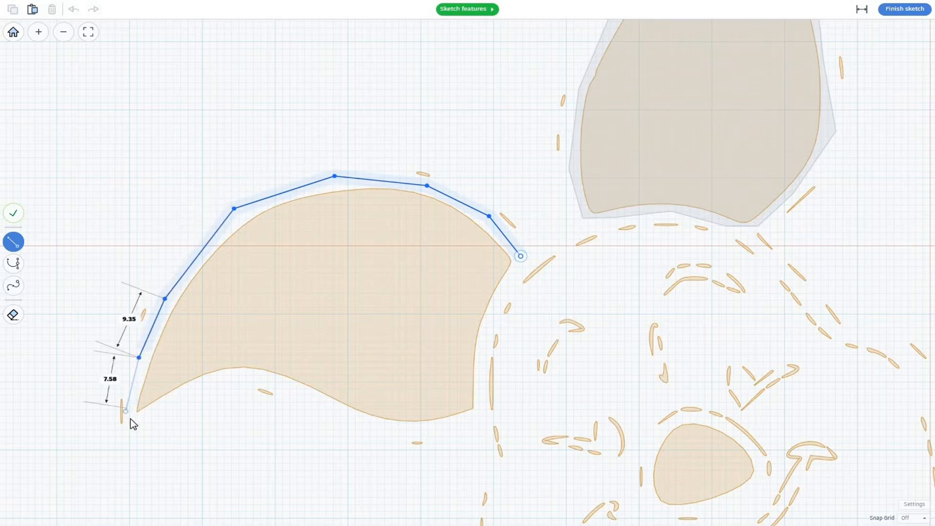
click(131, 418)
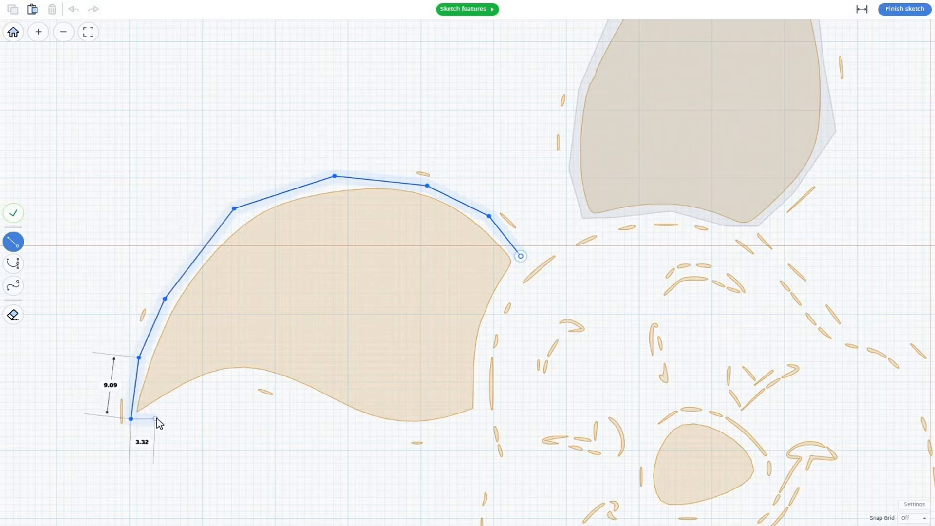
- Continue the outline closely along the sideways ear's lower edge and up the side facing the head, closing it as a shape about 54 × 37 mm
click(157, 417)
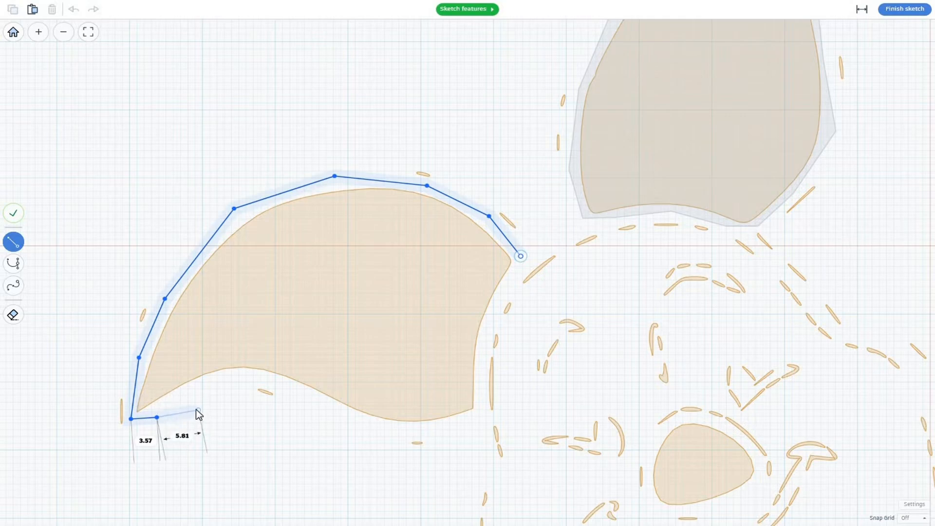
key(ctrl+z)
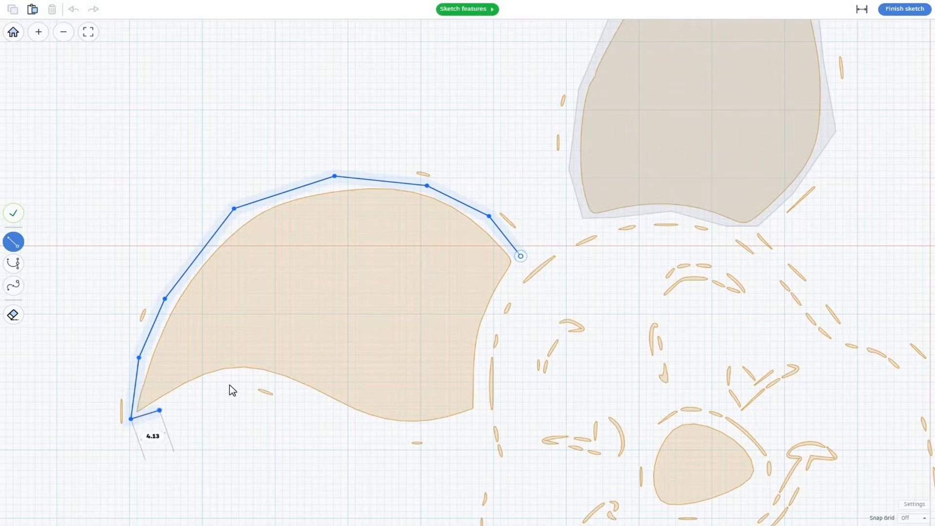
click(159, 410)
click(235, 380)
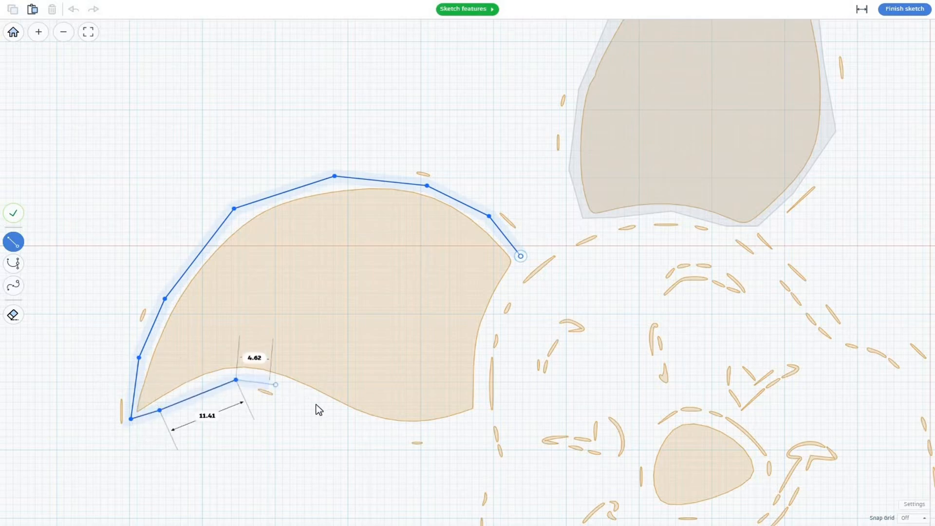
click(276, 384)
click(354, 420)
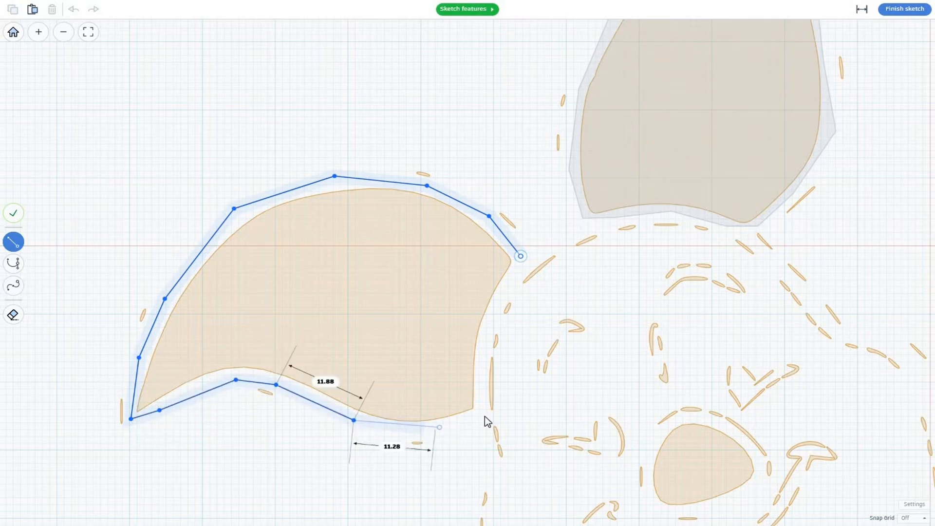
click(440, 427)
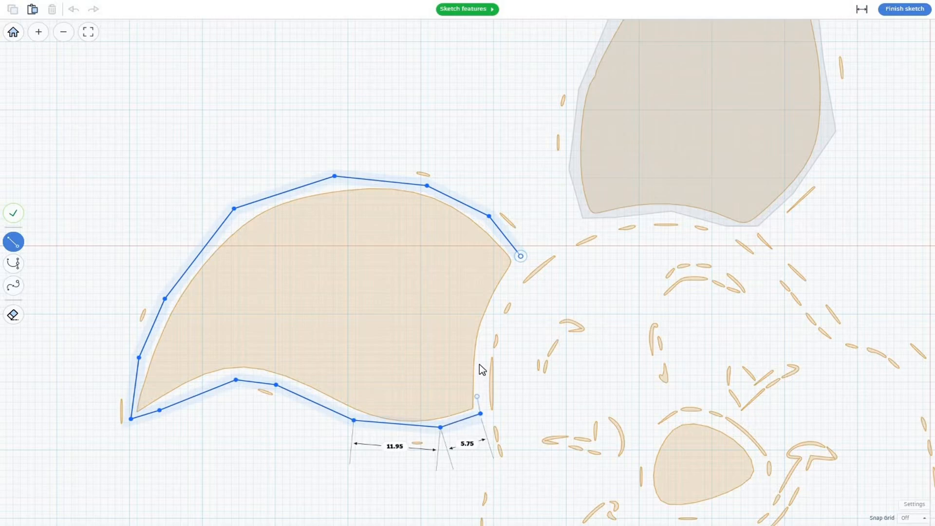
click(480, 414)
click(479, 363)
click(497, 305)
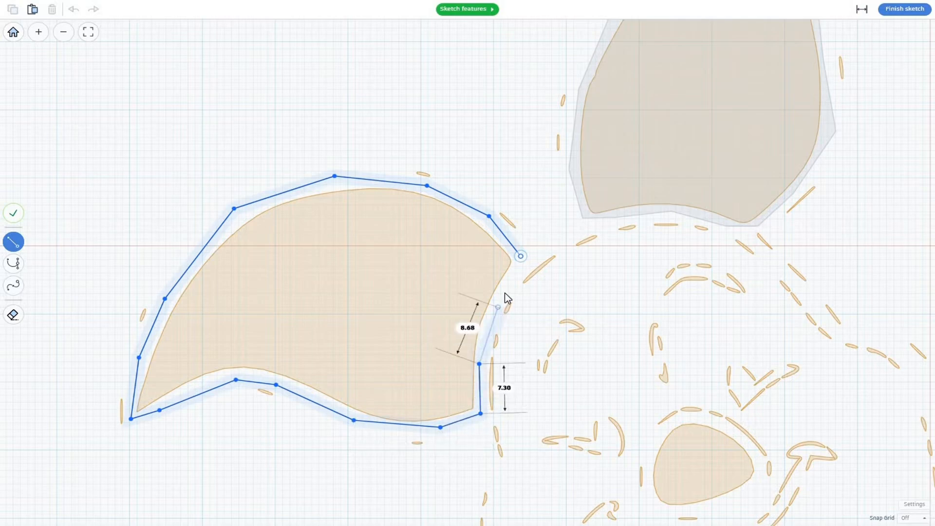
click(507, 289)
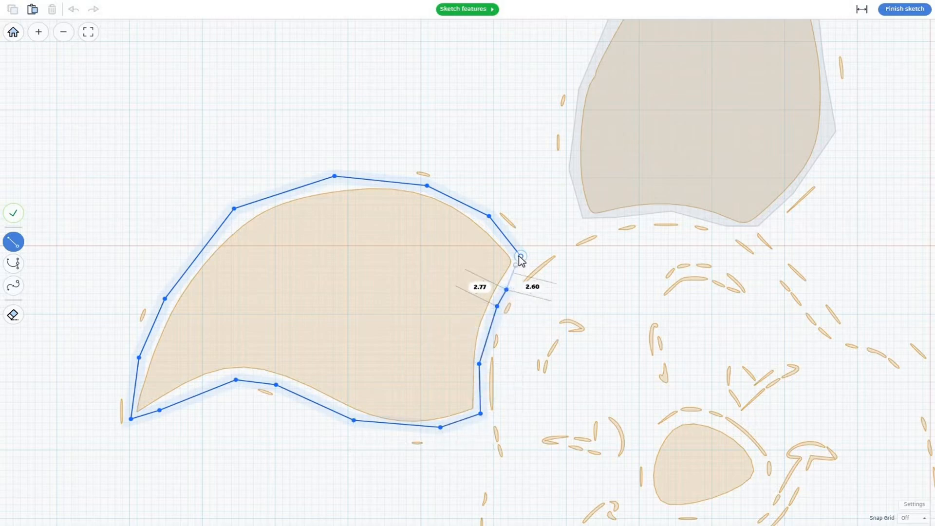
click(521, 256)
- Start a straight-segment outline around the nose, tracing just outside its upper edge and down the side facing the sideways ear
middle_drag(641, 389, 445, 241)
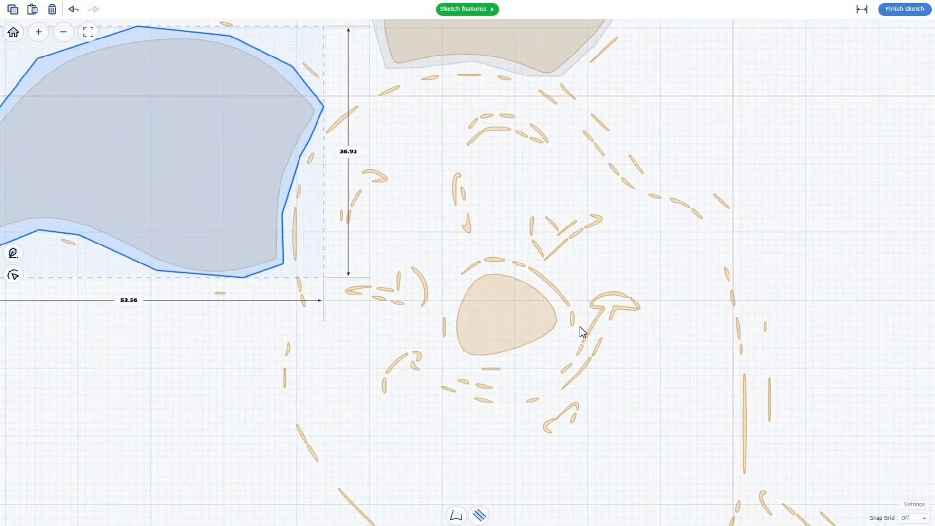
click(14, 253)
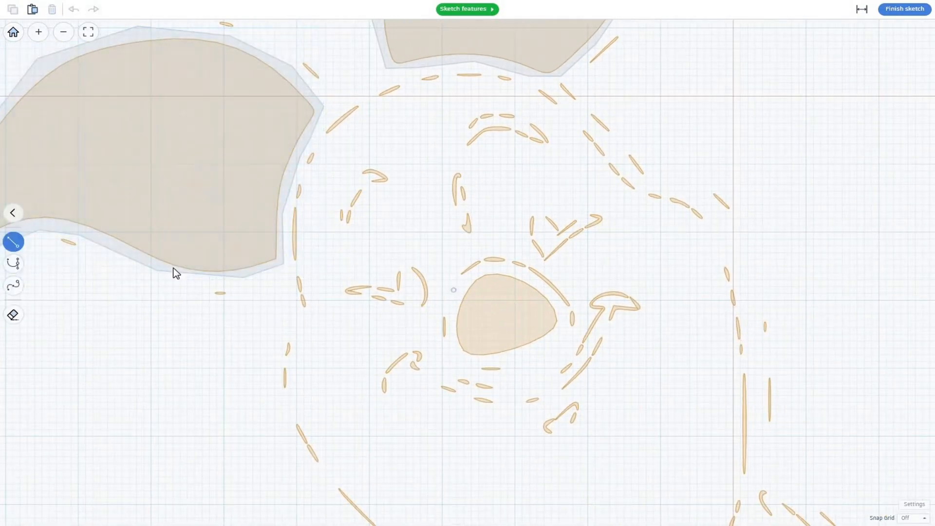
click(560, 308)
click(528, 276)
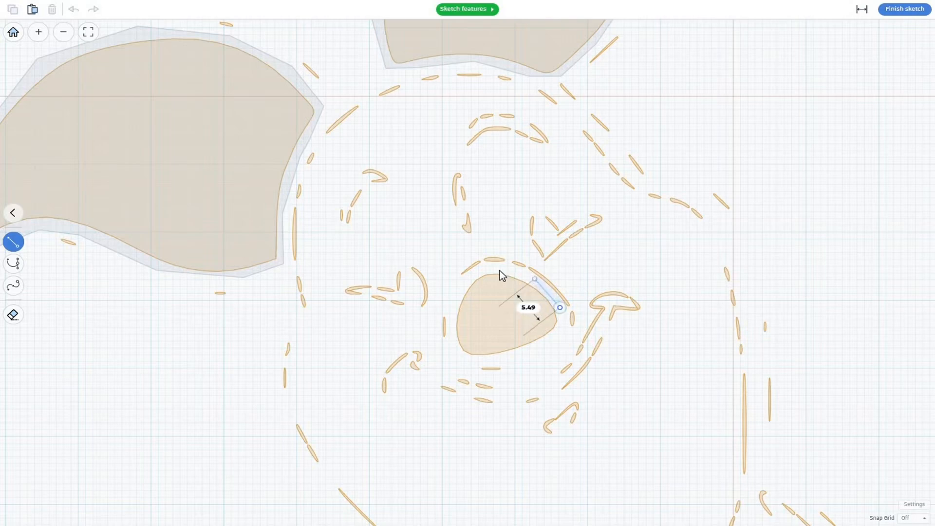
click(468, 280)
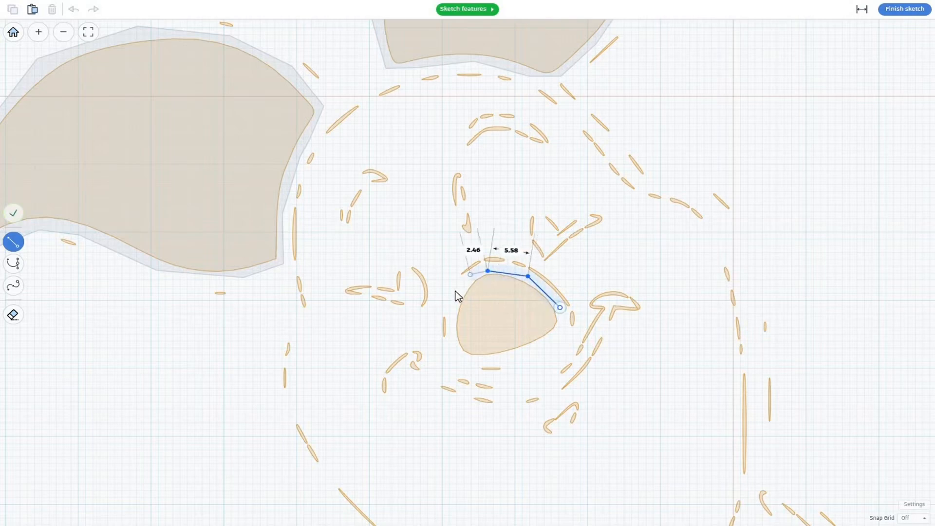
click(456, 299)
click(451, 332)
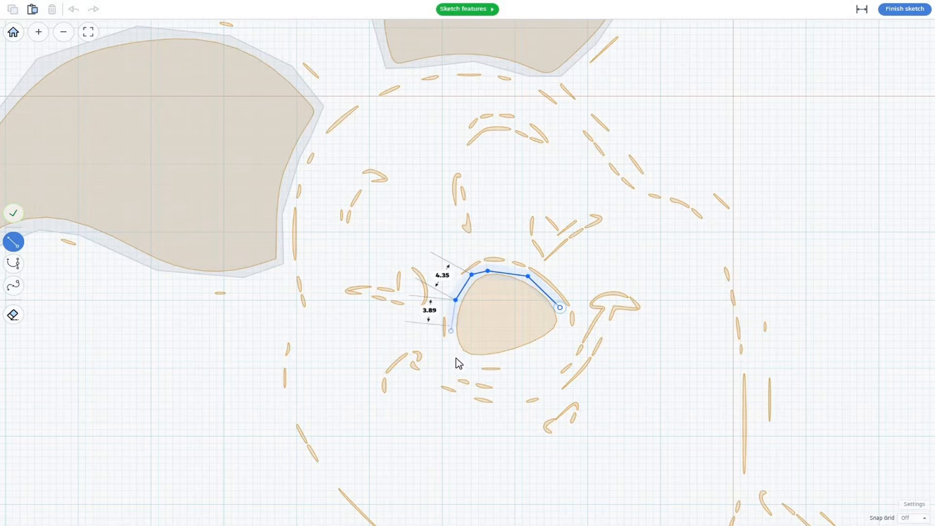
- Continue the outline along the nose's lower edge and close it at the starting point as a shape about 15 × 13 mm
click(490, 360)
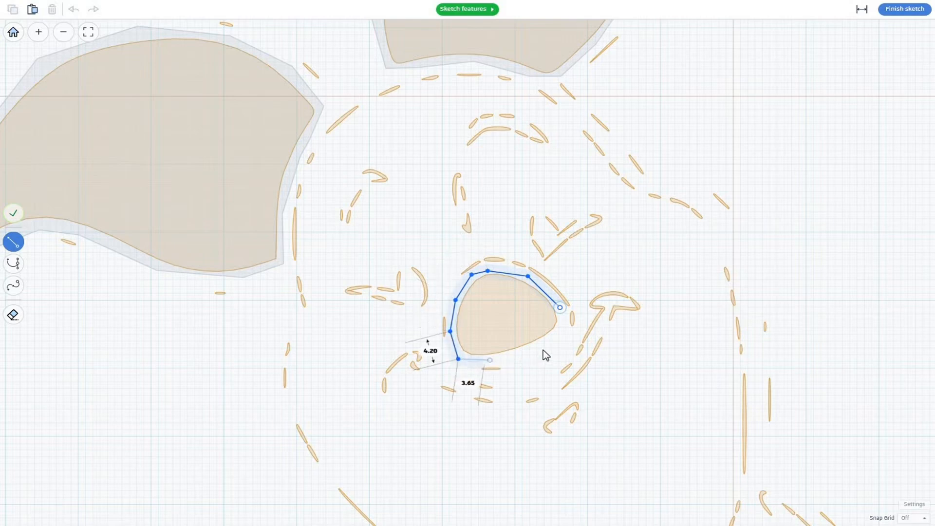
click(544, 348)
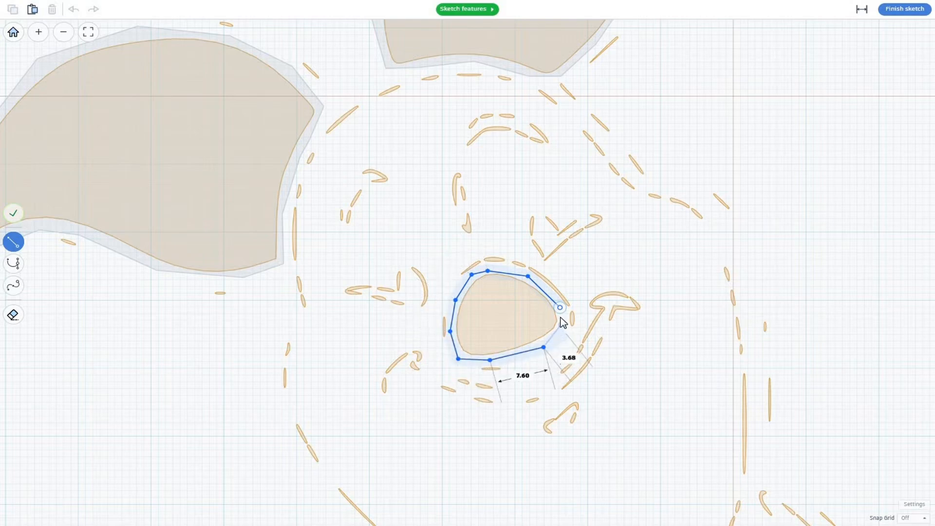
click(560, 324)
click(560, 312)
scroll(558, 314, down, 6)
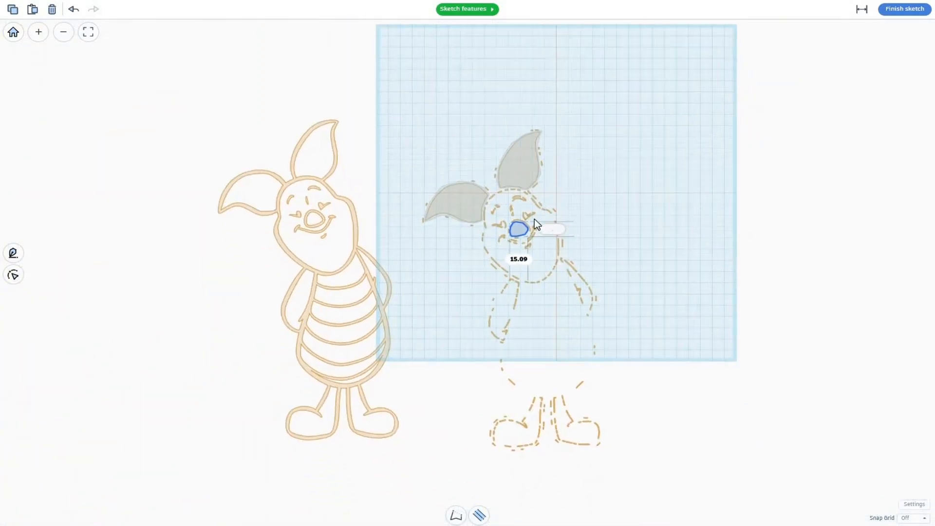
scroll(525, 214, up, 3)
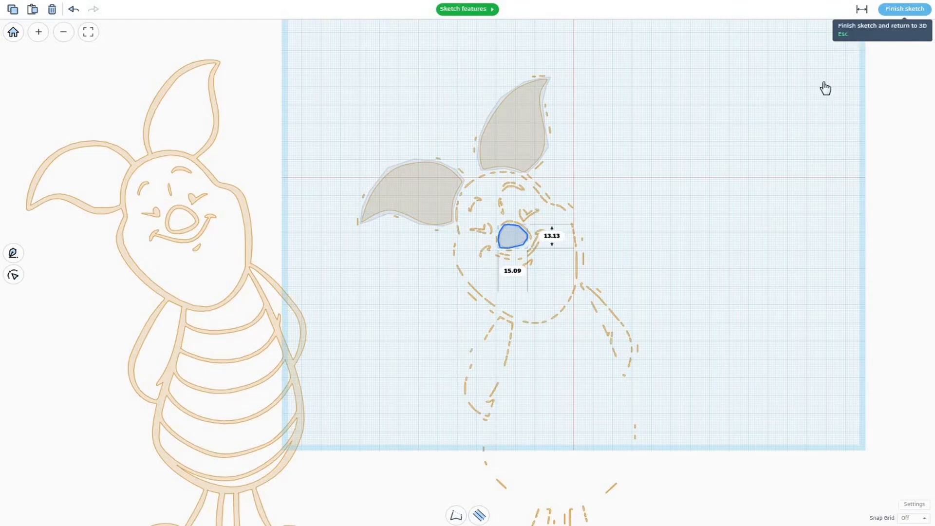
- Finish the sketch, turn the extruded ear and nose outlines into a hole, and raise its height to about 24 mm
key(Escape)
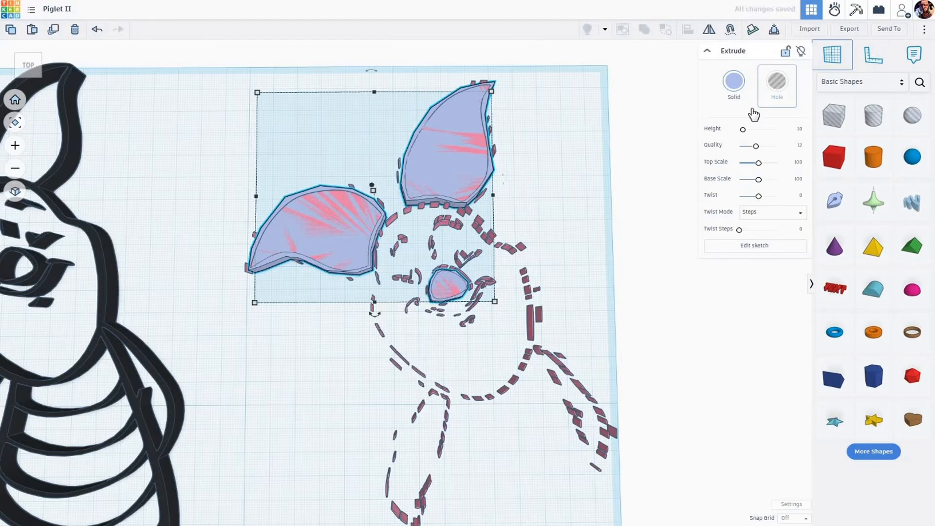
right_drag(611, 276, 608, 265)
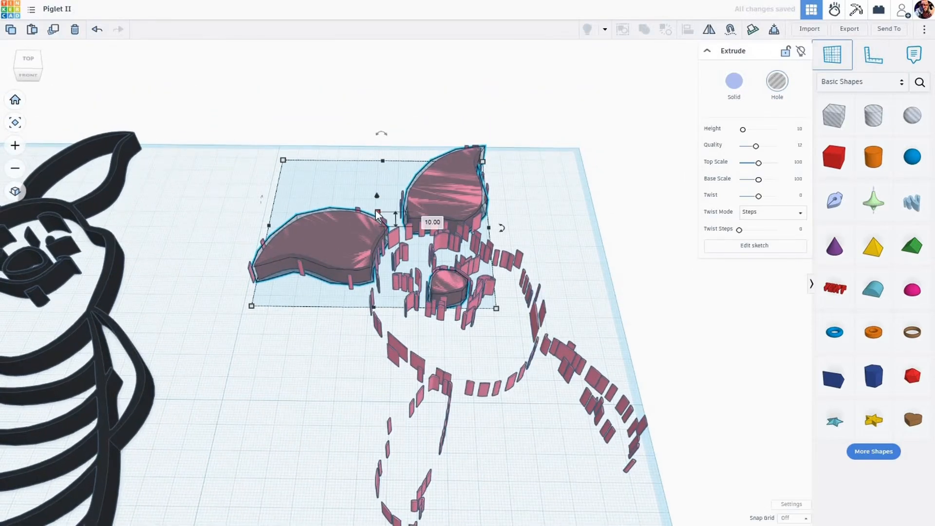
scroll(378, 214, up, 5)
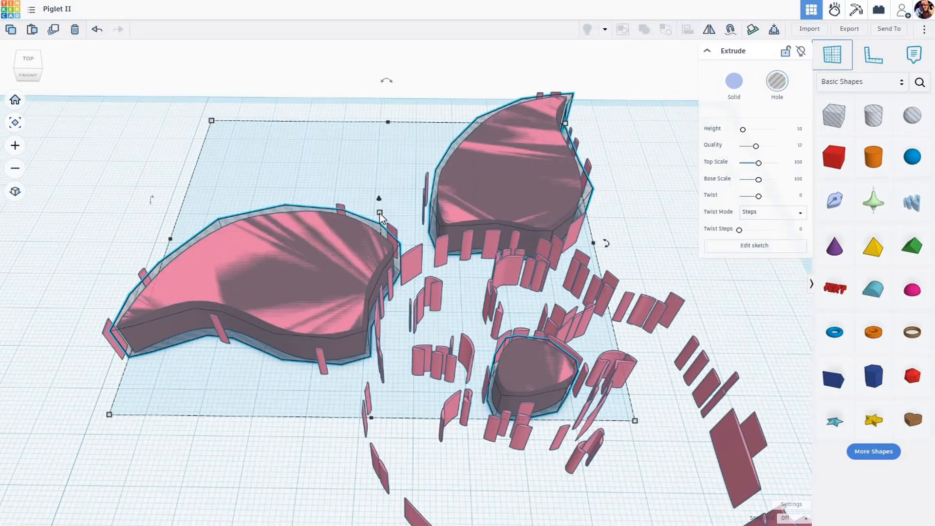
drag(382, 213, 378, 167)
scroll(564, 232, down, 5)
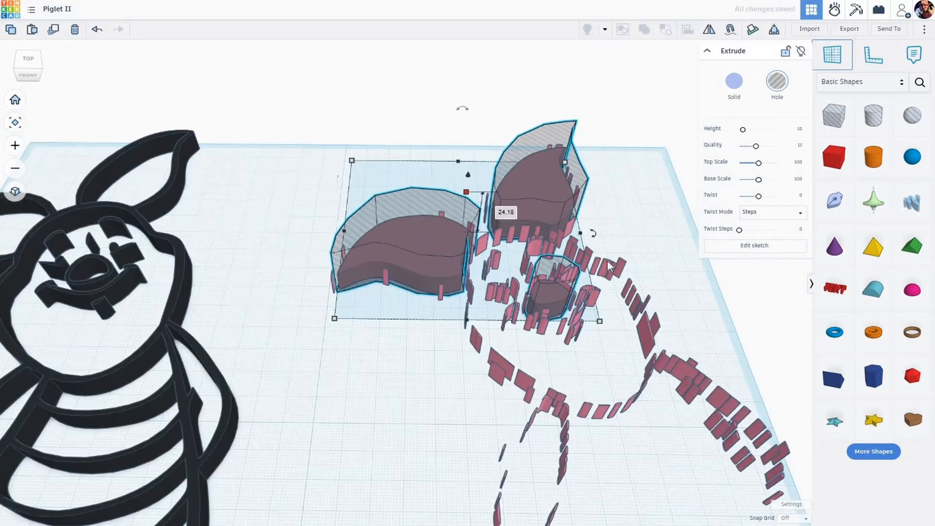
scroll(653, 276, down, 5)
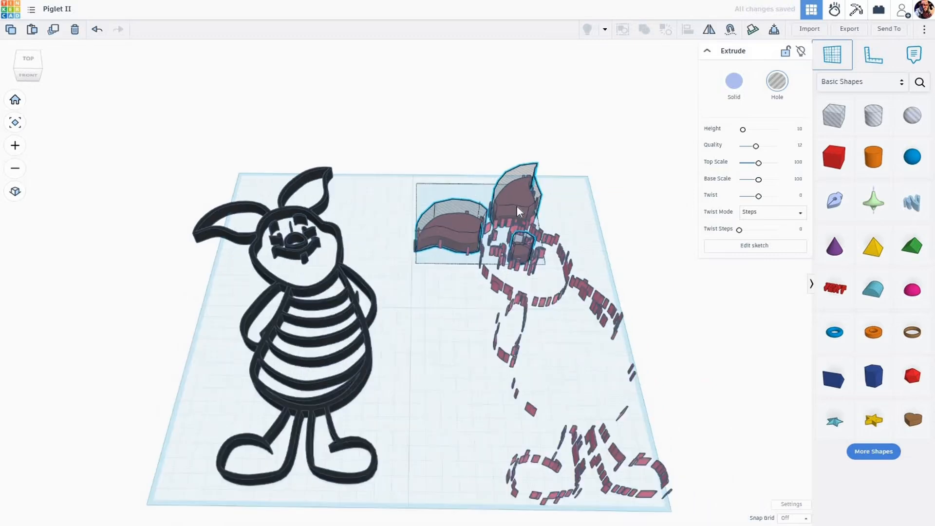
- Place a box beside the workplane and stretch it over the entire pink layer, about 329 mm long
right_drag(520, 227, 525, 242)
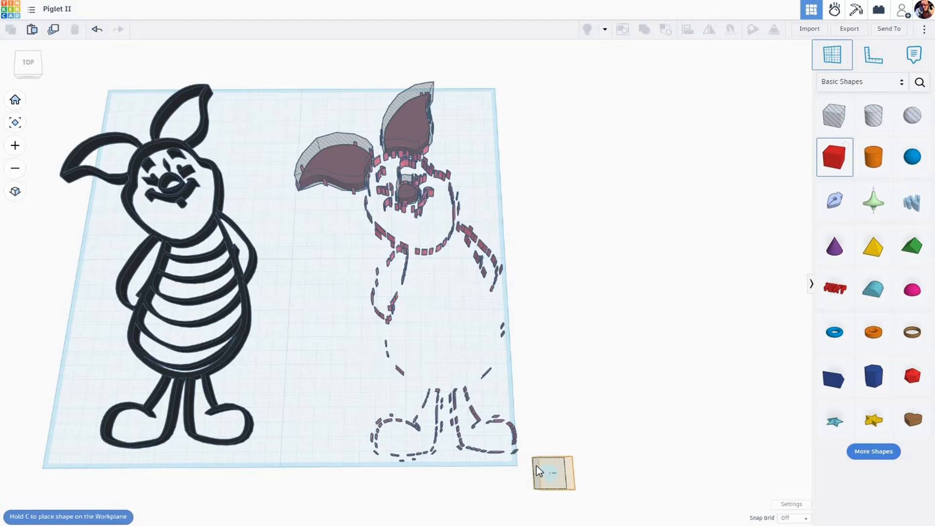
click(537, 466)
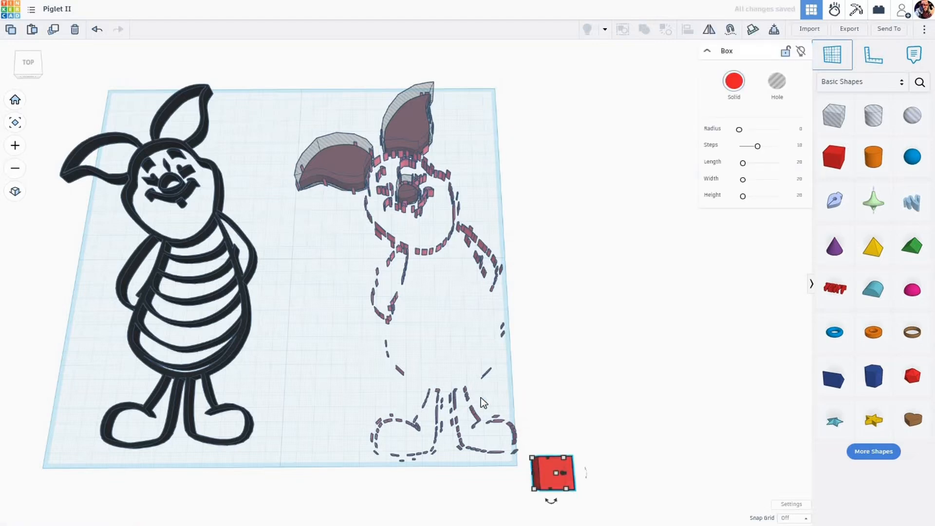
drag(533, 458, 286, 74)
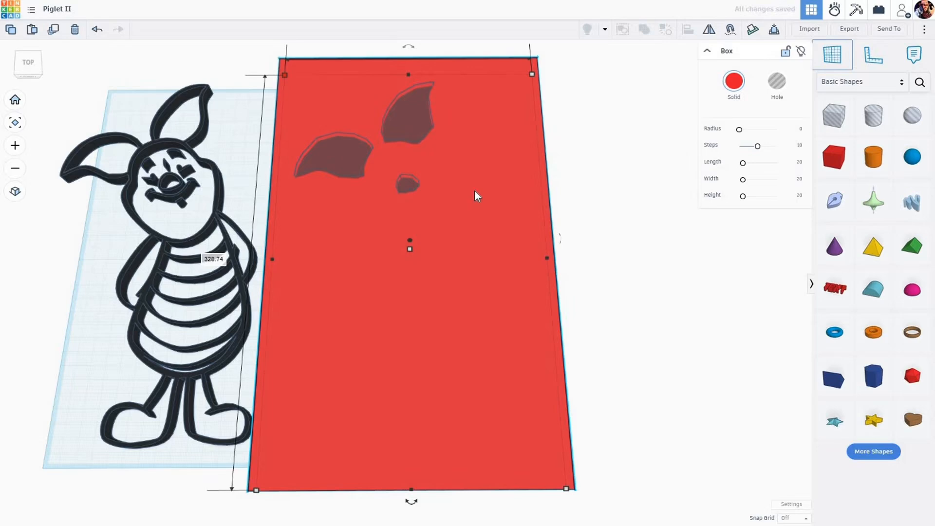
- Union the red box with the ear and nose outline hole, and turn the resulting cut-out block into a hole
shift+click(412, 111)
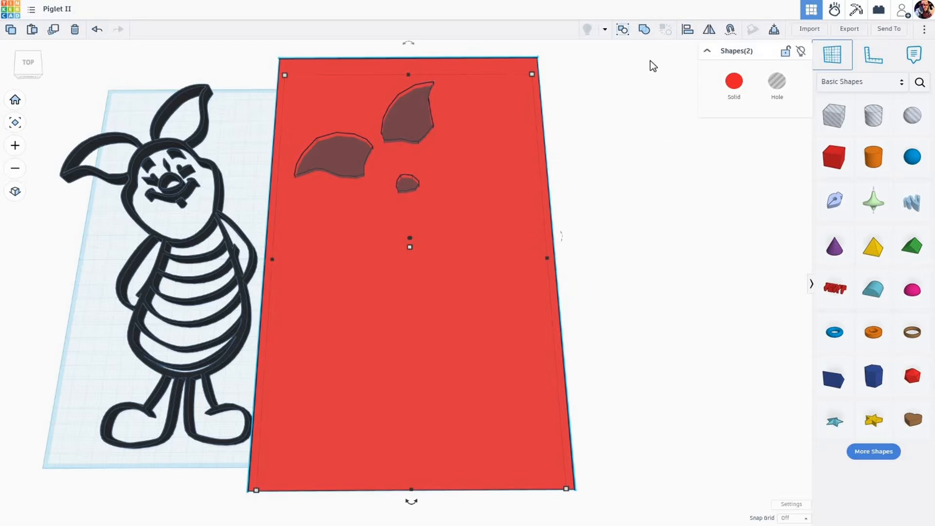
click(644, 32)
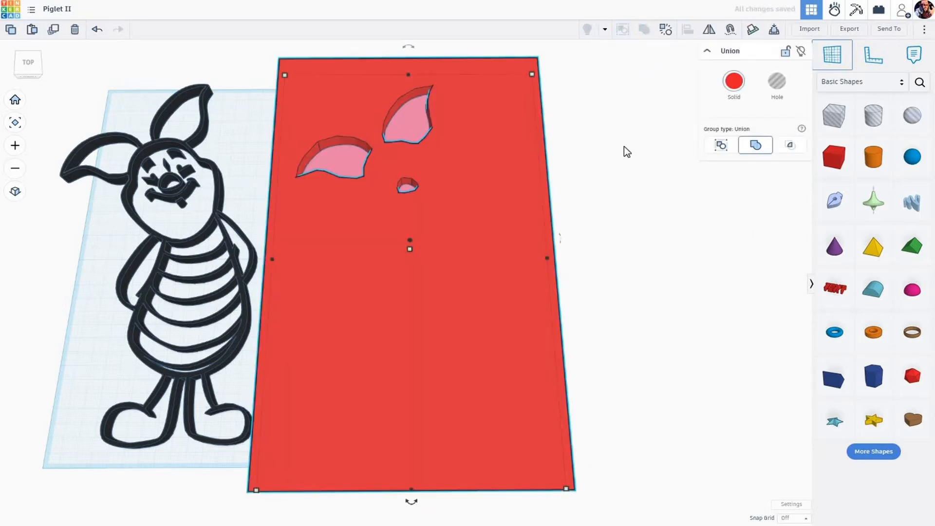
click(778, 83)
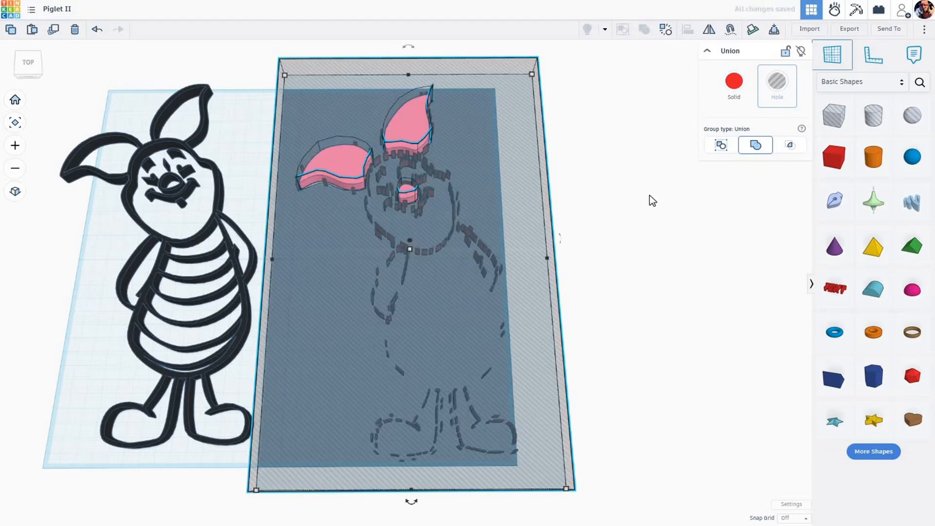
- Union the cut-out hole block with the pink layer to remove the stray fragments and keep only the ears and nose
click(604, 151)
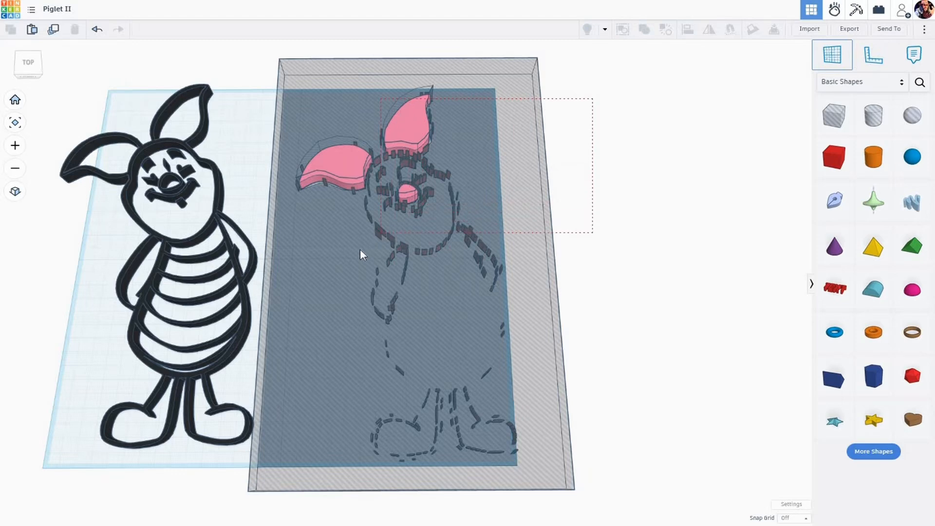
drag(593, 99, 356, 256)
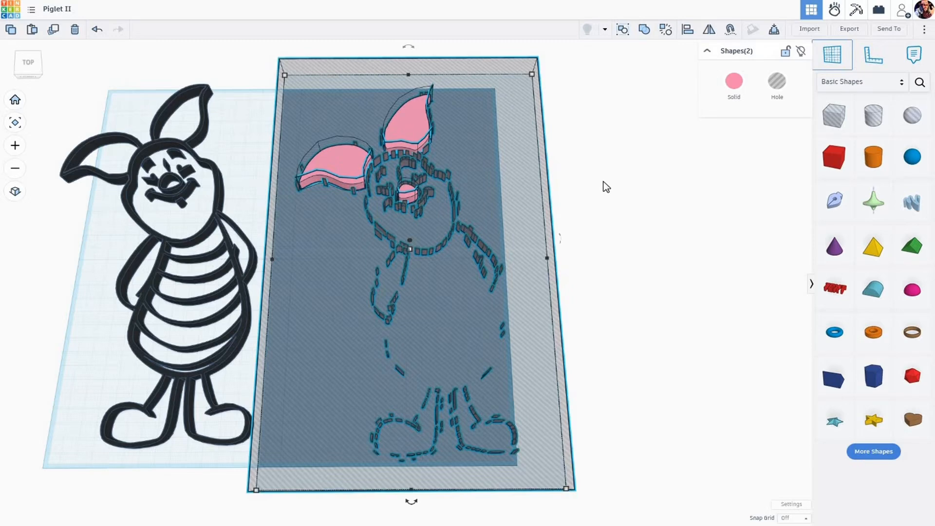
click(646, 32)
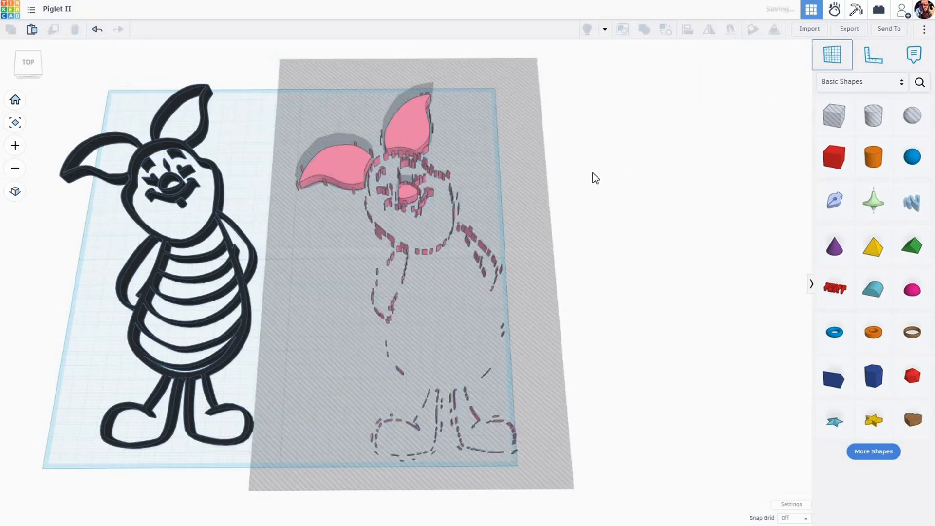
right_drag(530, 266, 615, 365)
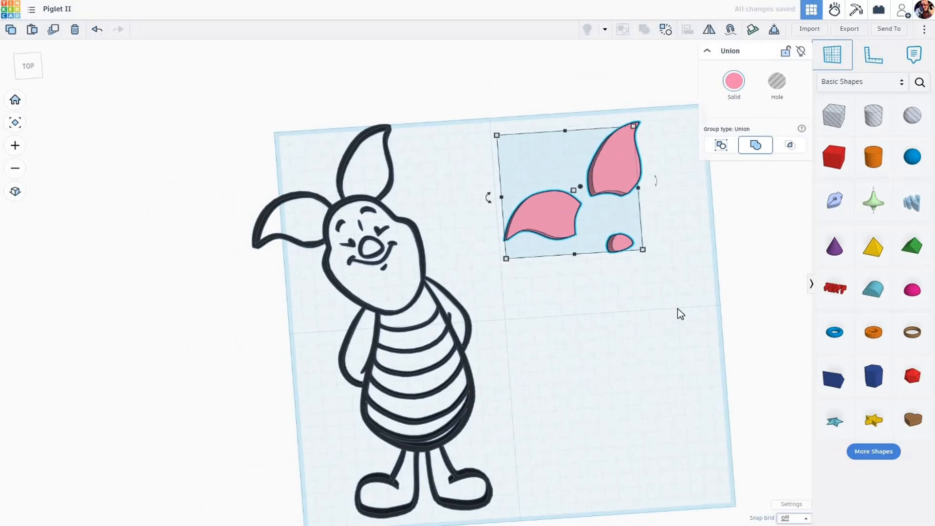
- Move the pink ears and nose onto the black Piglet outline, about 170.6 mm sideways and 7.9 mm down
drag(563, 209, 312, 218)
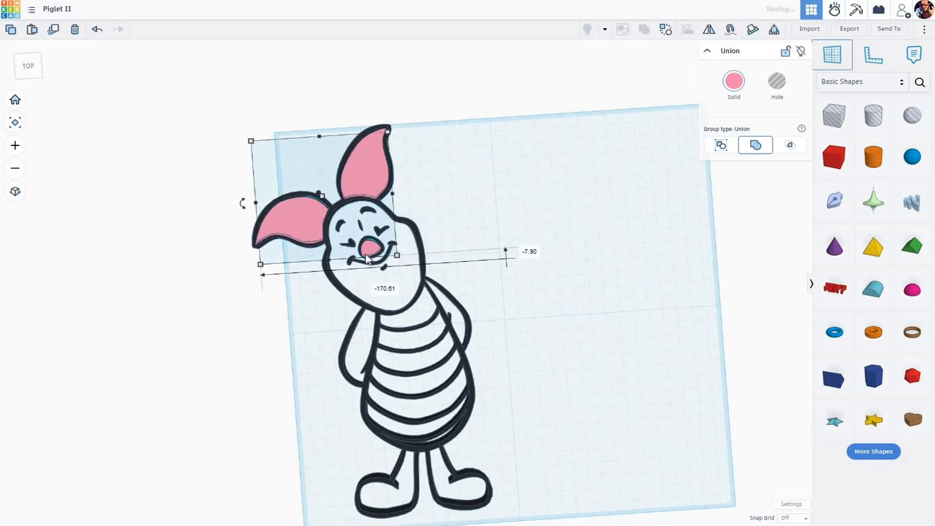
scroll(375, 261, up, 3)
scroll(375, 259, up, 8)
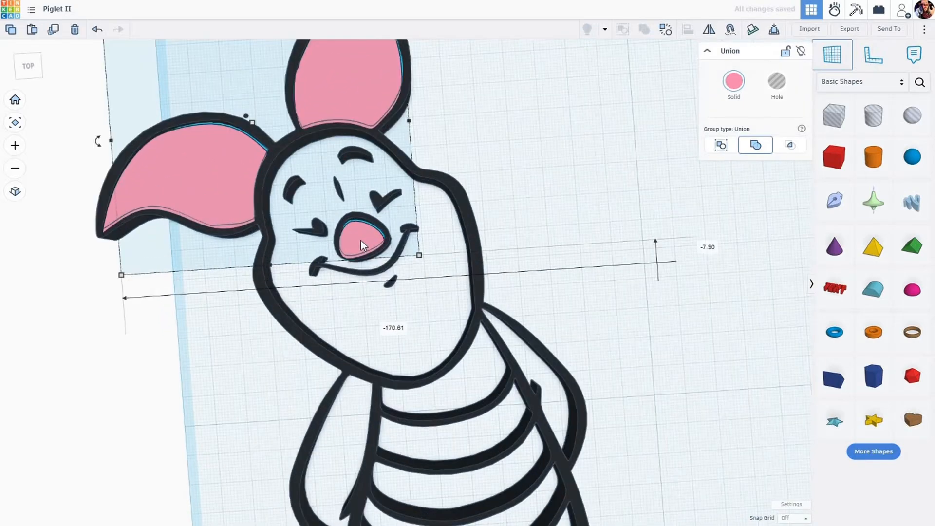
scroll(363, 245, up, 4)
scroll(363, 245, down, 2)
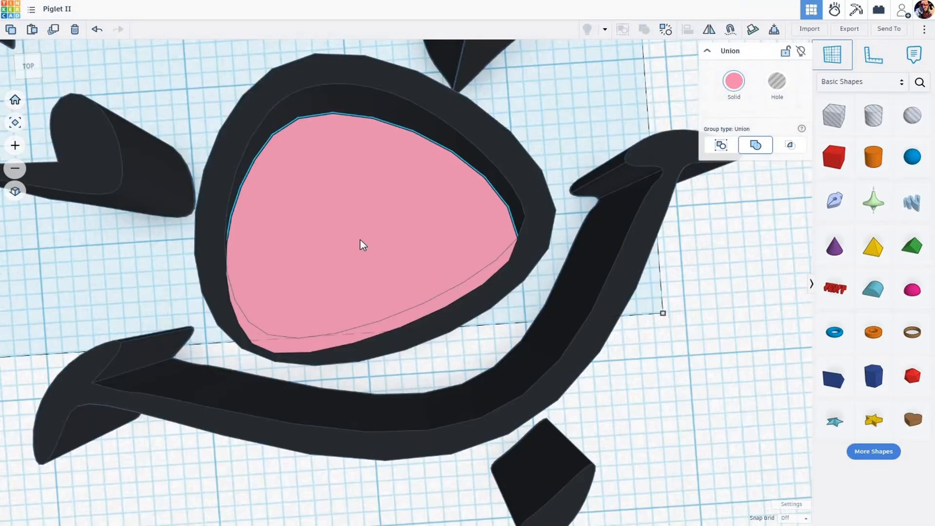
- Nudge the pink ears and nose up and slightly right to center the nose within its black outline
key(Up)
key(Up)
key(Up)
key(Up)
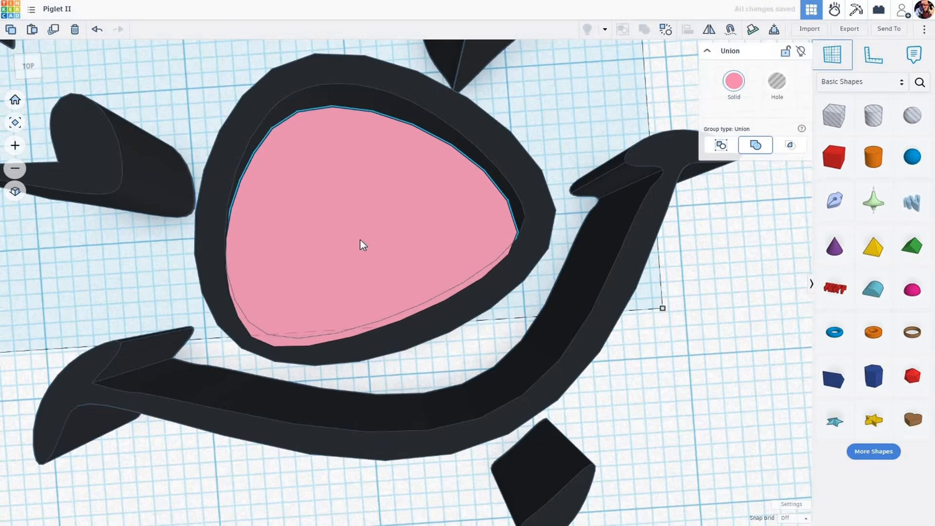
key(Up)
key(Up)
key(Up)
key(Up)
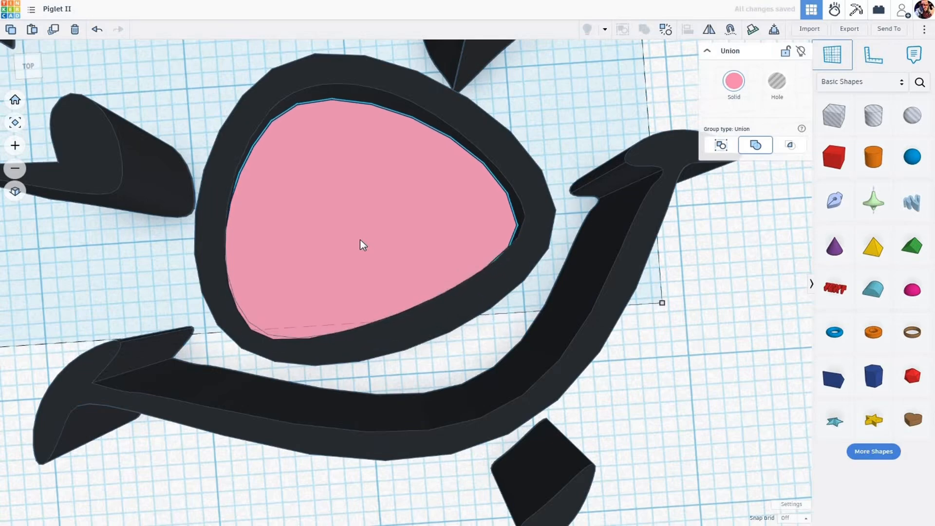
key(Up)
key(Right)
key(Right)
key(Right)
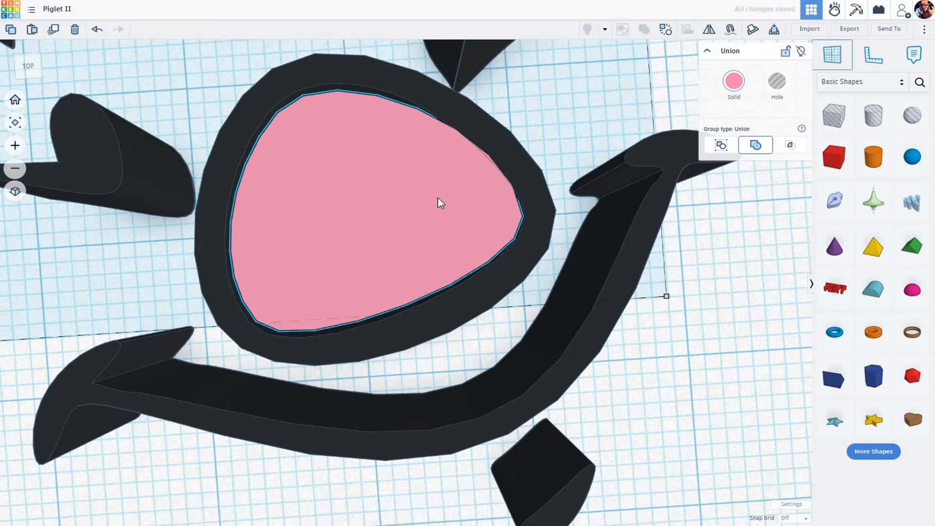
- Examine from an angled close-up view how the pink nose fits inside its black outline
right_drag(438, 197, 575, 312)
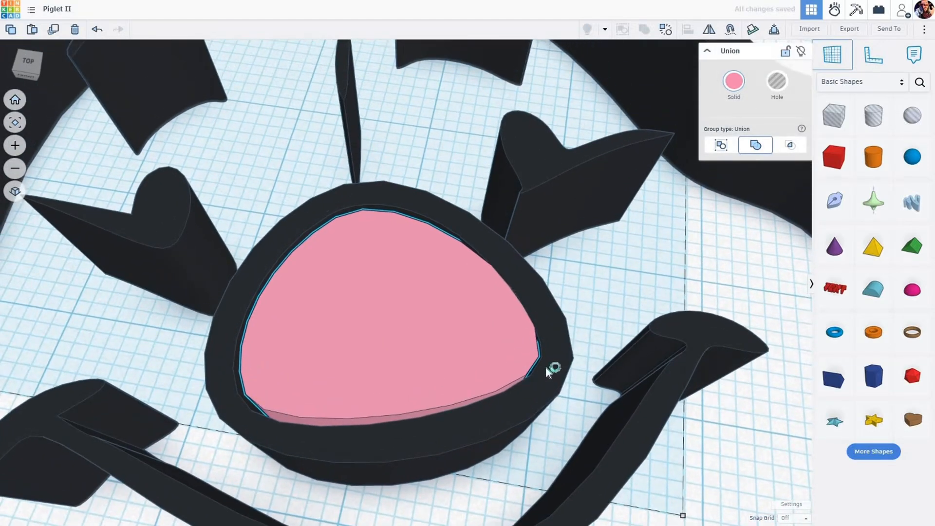
scroll(546, 366, up, 5)
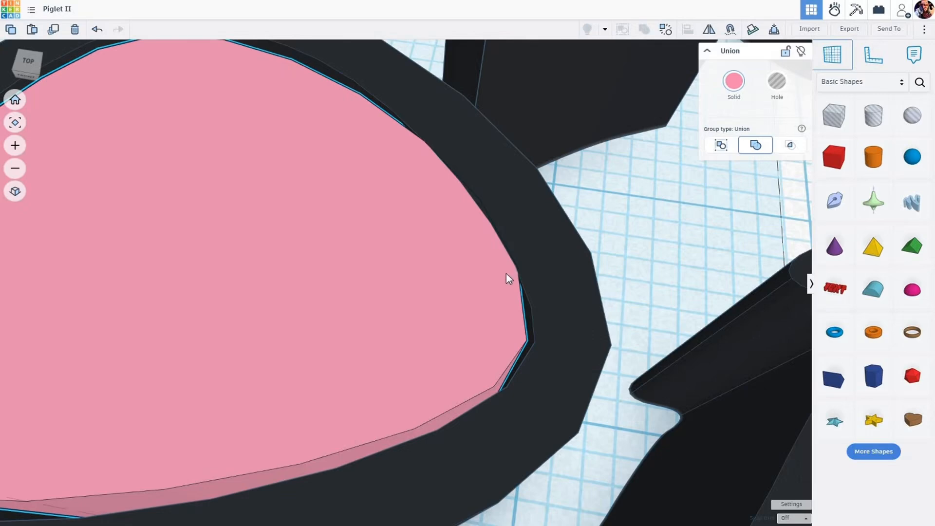
scroll(506, 274, down, 5)
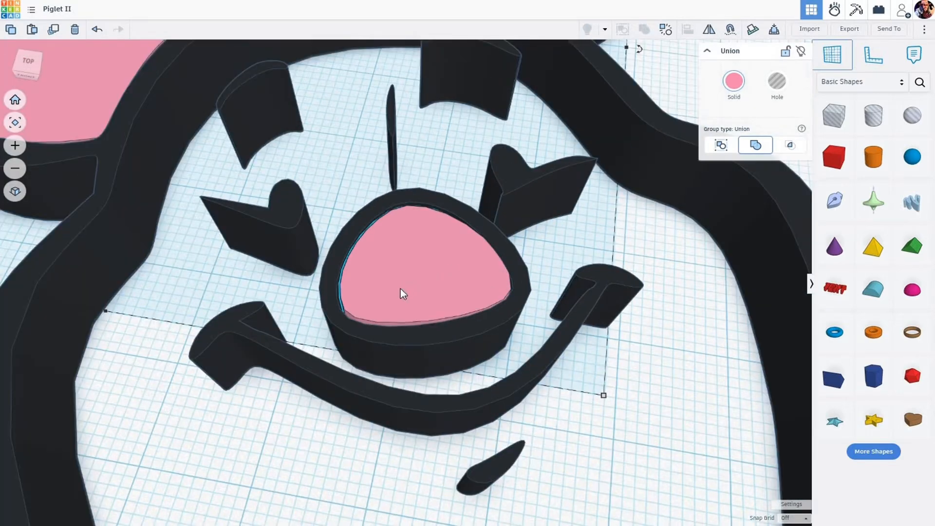
scroll(400, 288, down, 4)
scroll(419, 290, up, 4)
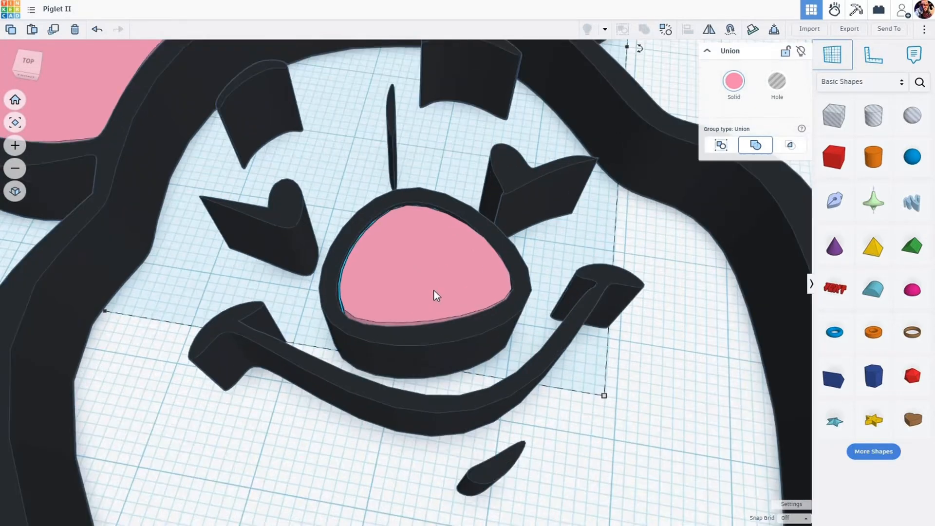
scroll(479, 263, down, 4)
scroll(466, 257, up, 2)
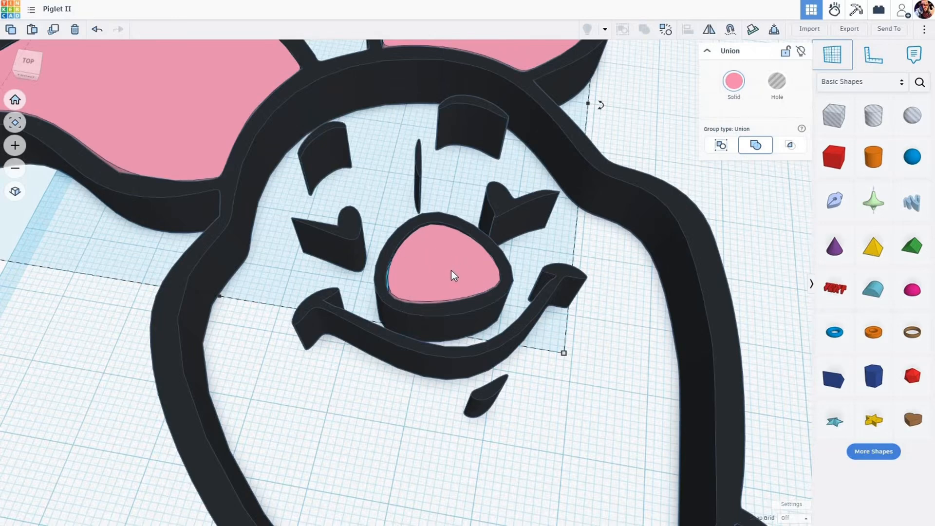
- Choose piglet_path2.svg from the STL's folder as the next shape file to import
scroll(451, 276, down, 1)
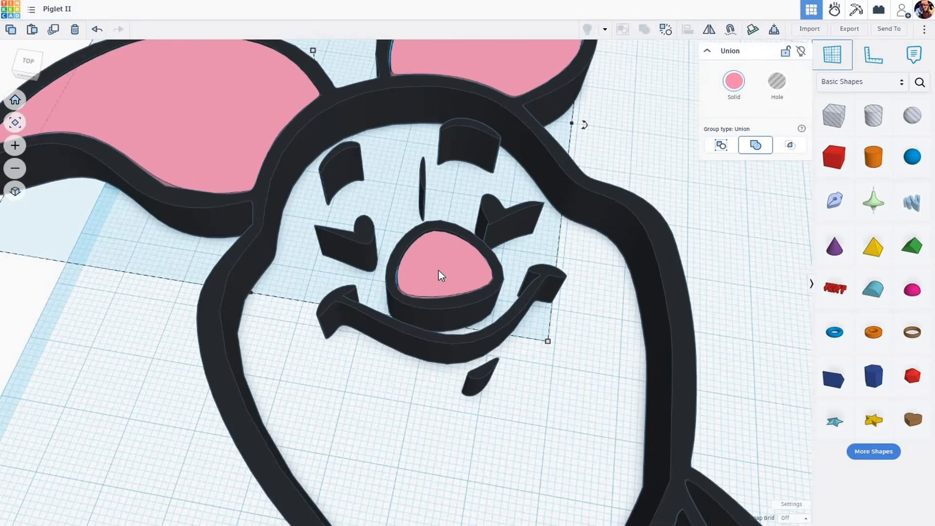
scroll(428, 277, up, 3)
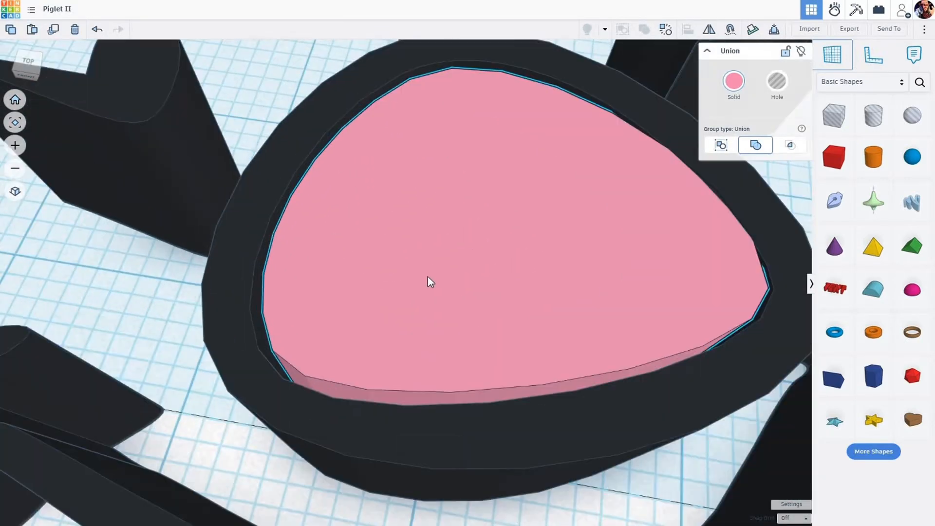
scroll(428, 276, down, 4)
scroll(428, 281, down, 7)
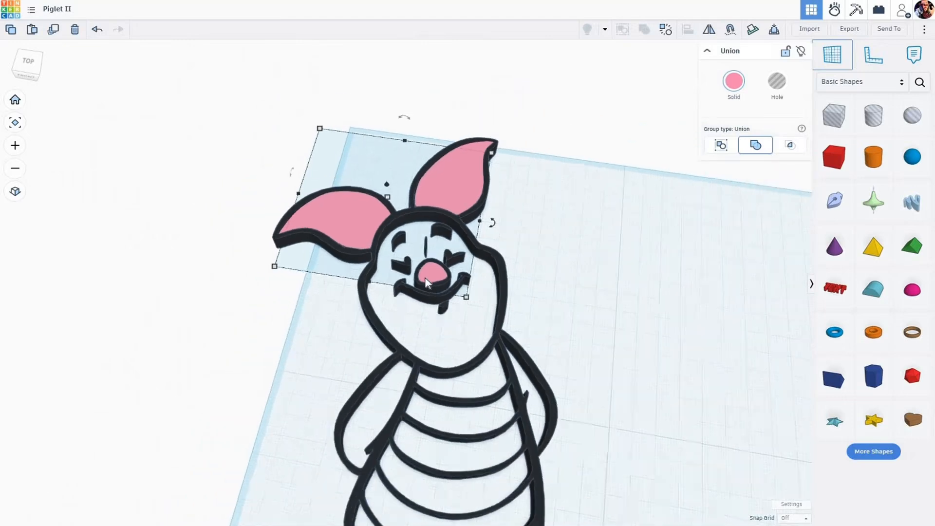
right_drag(551, 403, 636, 350)
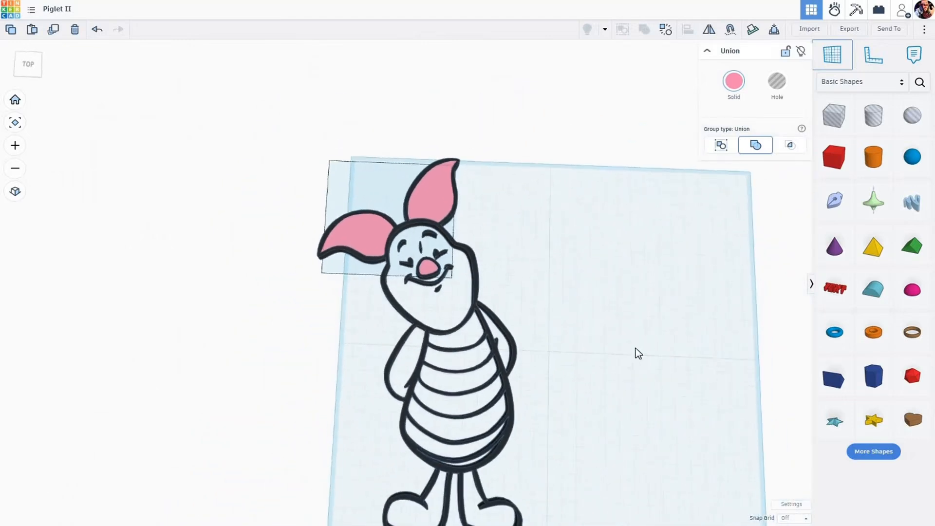
middle_drag(526, 310, 516, 309)
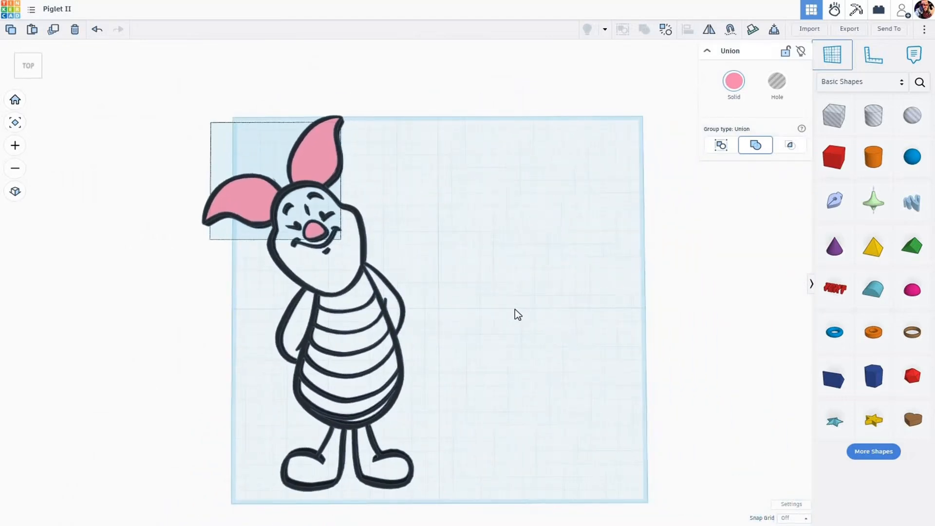
click(533, 288)
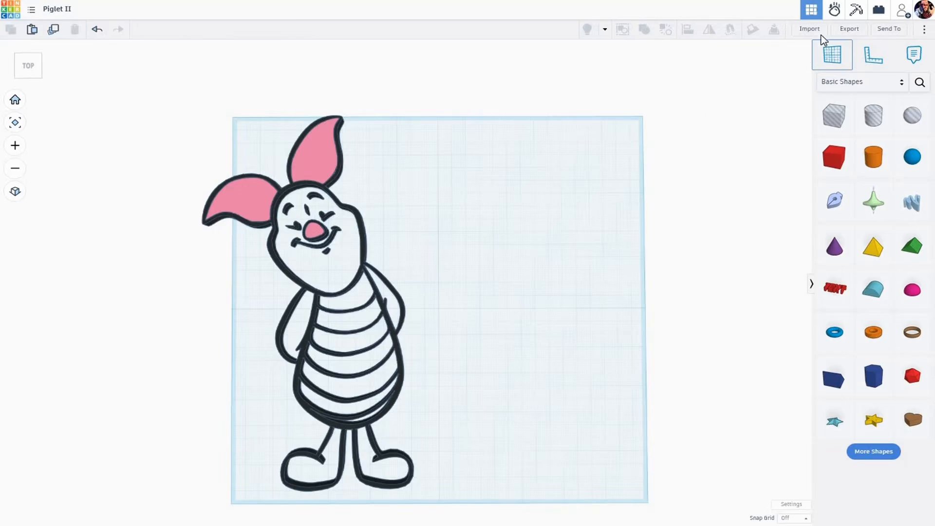
click(809, 30)
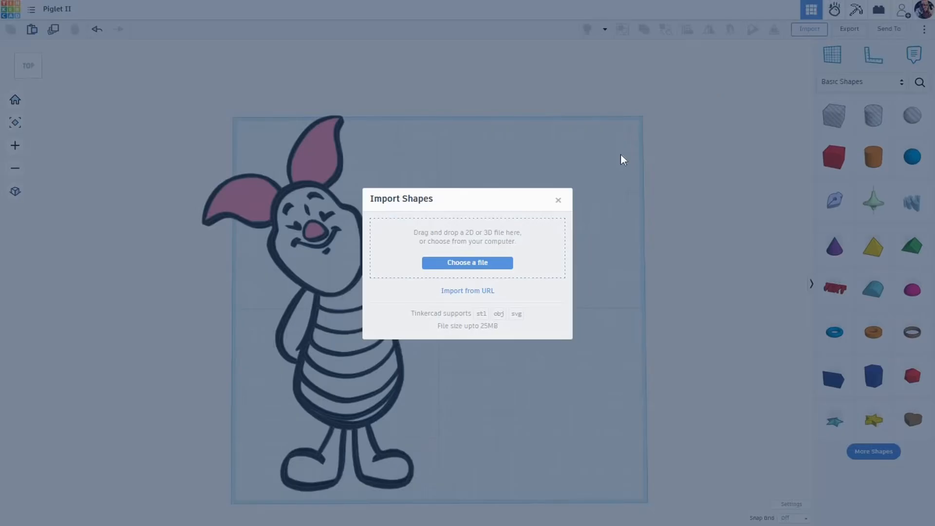
click(478, 263)
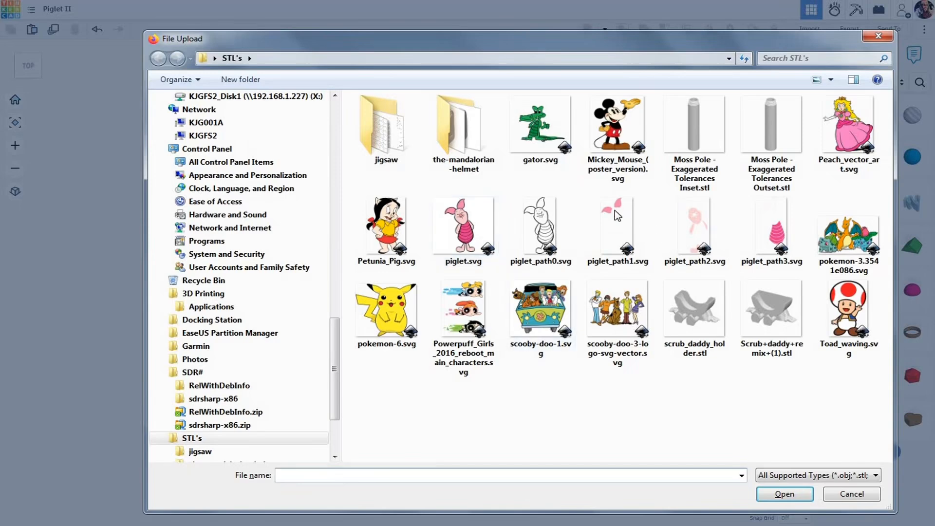
click(695, 223)
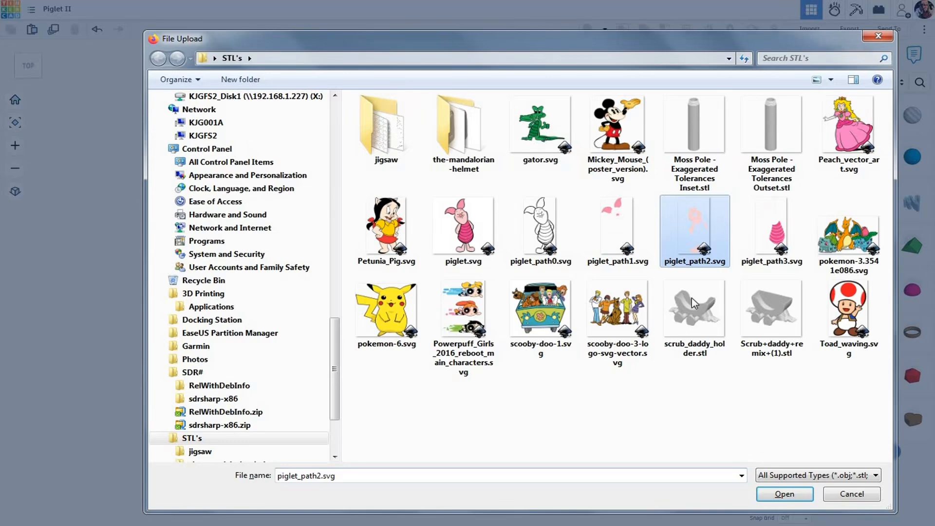
click(783, 495)
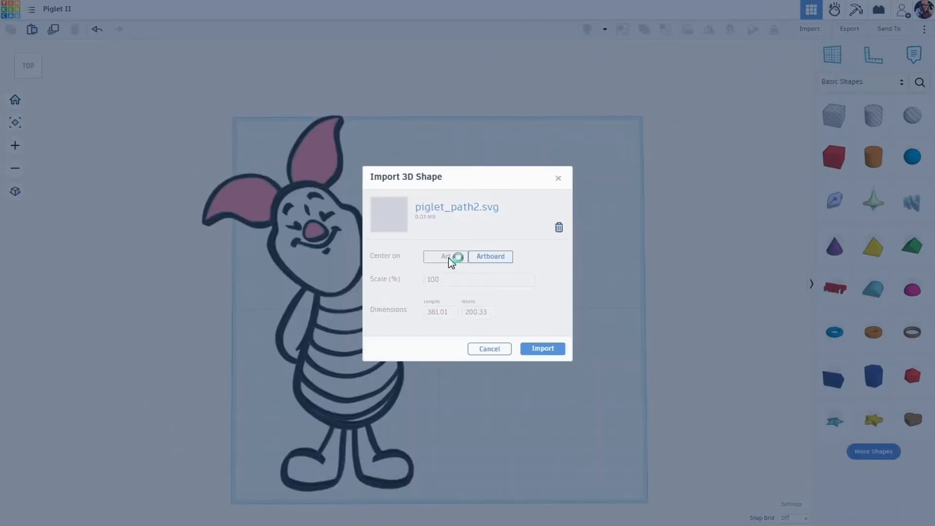
- Import the chosen SVG centered on its art at 75% scale
click(449, 259)
click(424, 281)
text(75)
key(Tab)
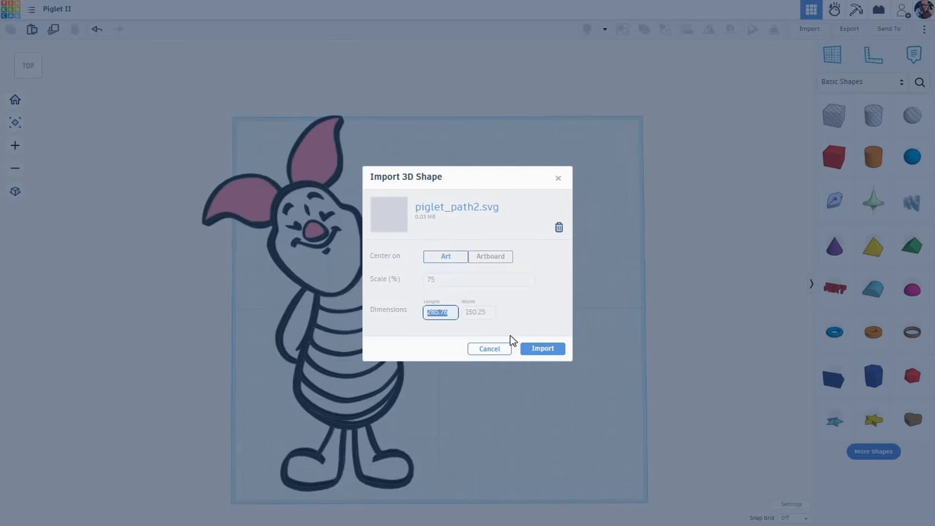
click(543, 349)
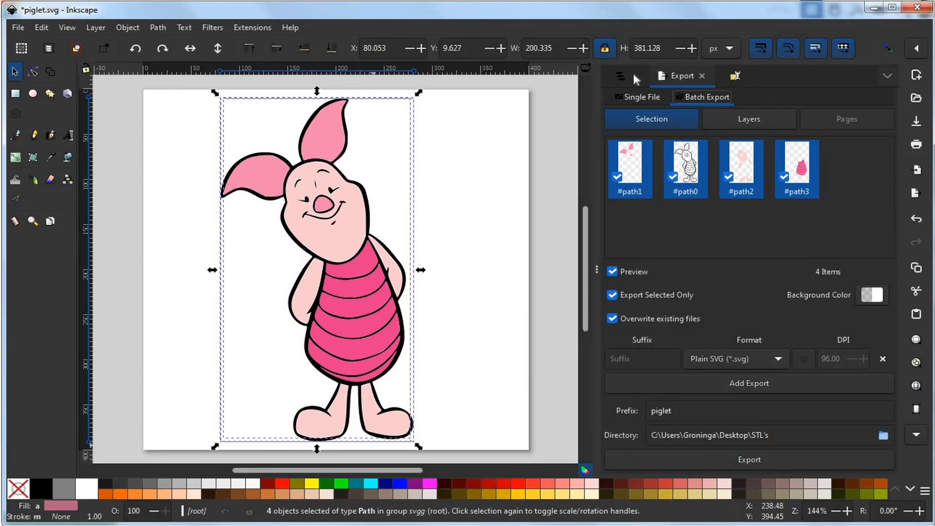
- Switch to Inkscape, select path2 alone and open its fill settings to look up its color code
click(619, 74)
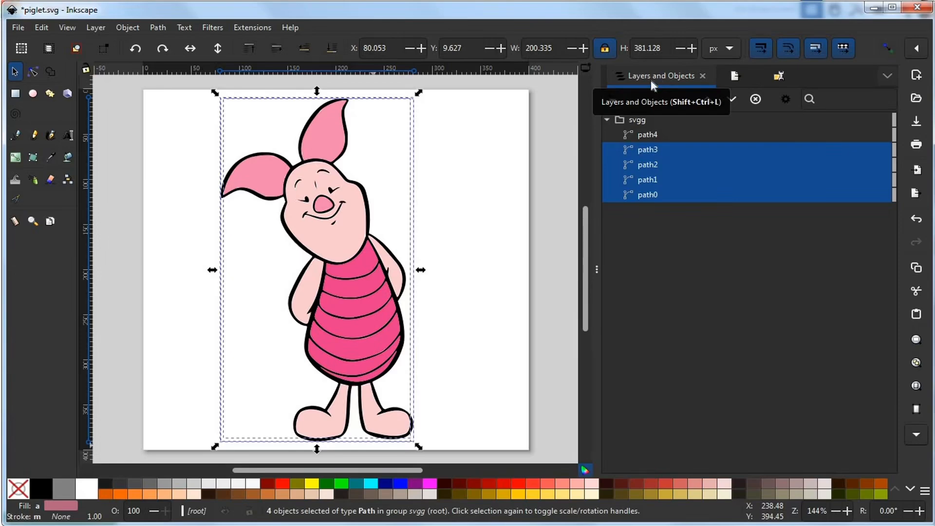
click(666, 165)
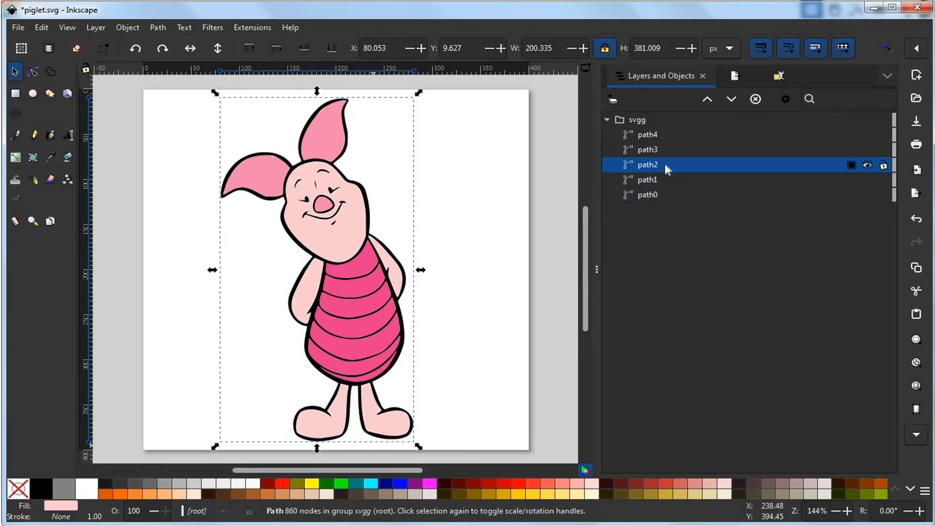
click(780, 76)
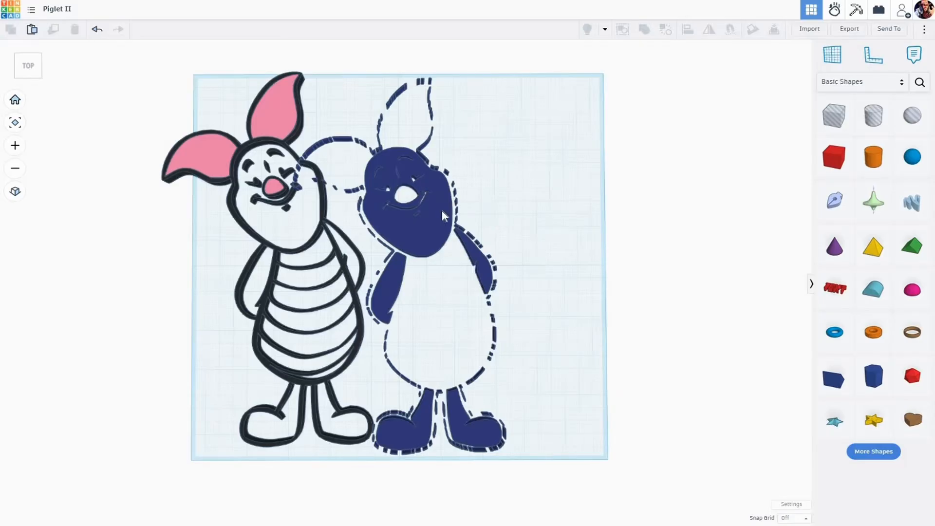
- Back in Tinkercad, give the imported head, arms and feet layer the custom solid color facdce
click(442, 210)
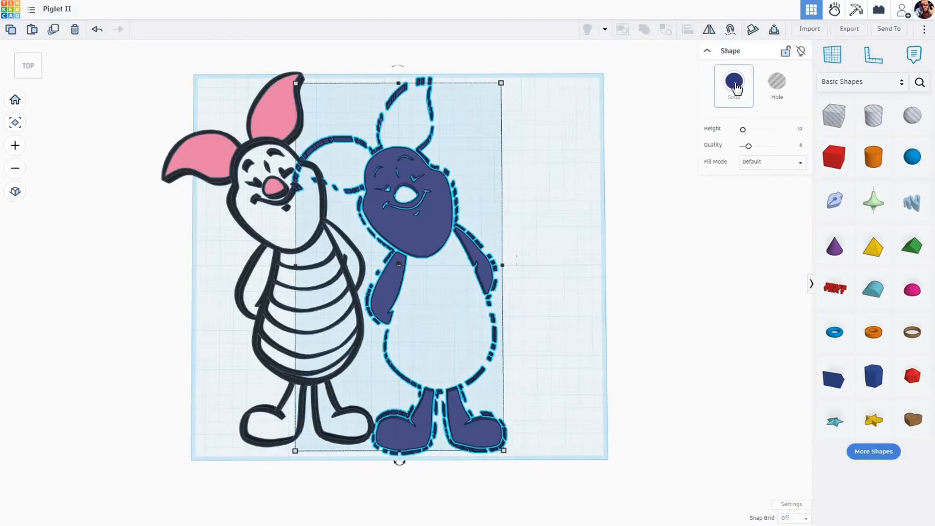
click(735, 83)
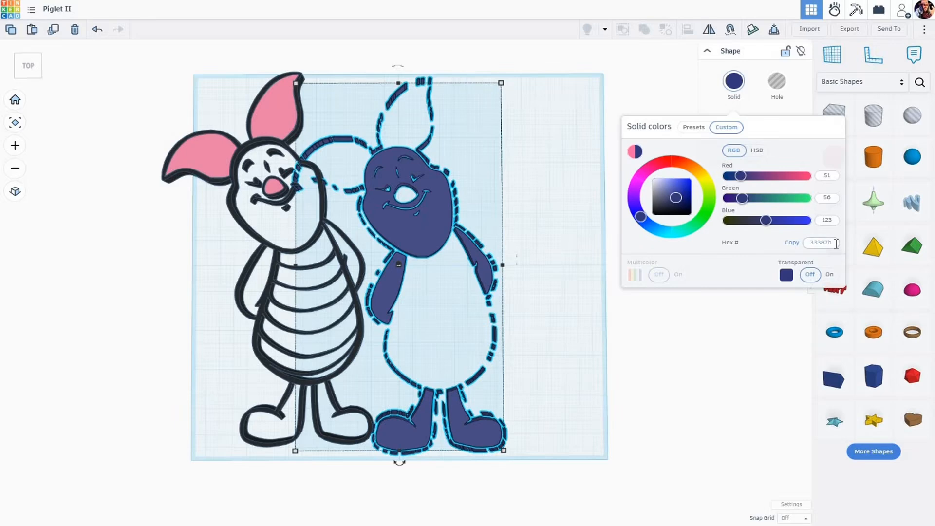
double_click(835, 243)
text(facdce)
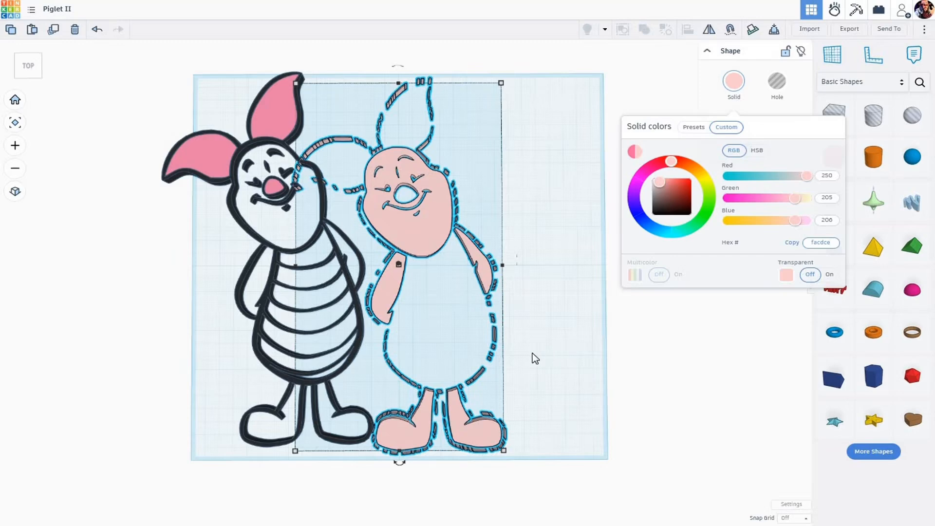
key(f)
key(Escape)
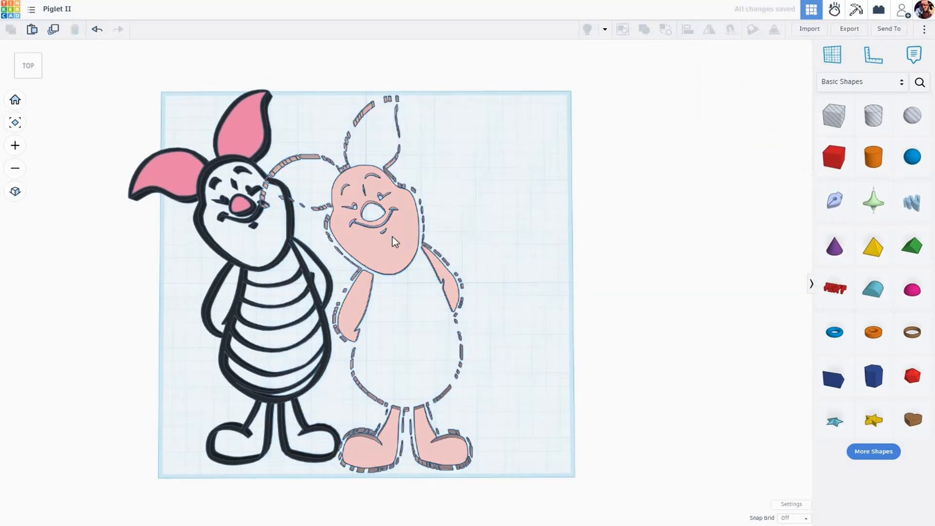
- Move the light pink layer about 54.4 mm sideways, clear of the black Piglet outline
drag(396, 242, 467, 236)
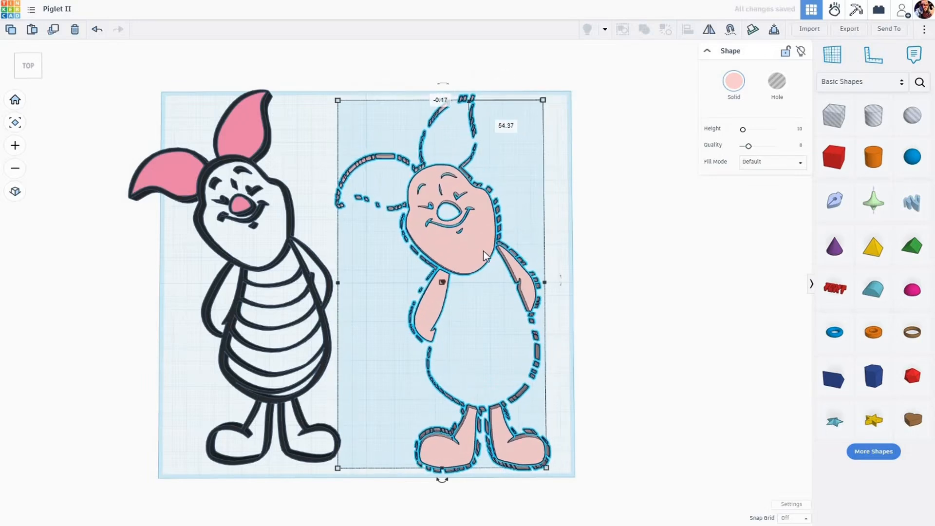
scroll(486, 255, up, 2)
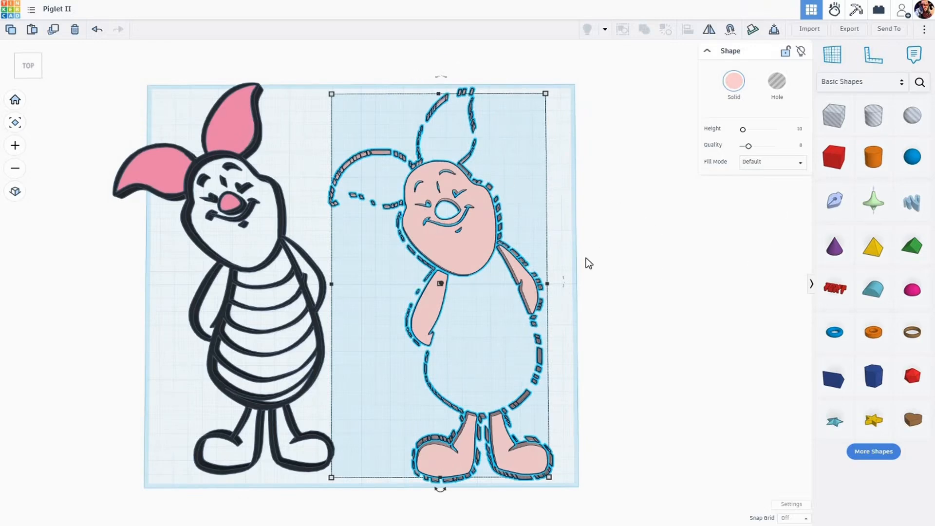
click(515, 332)
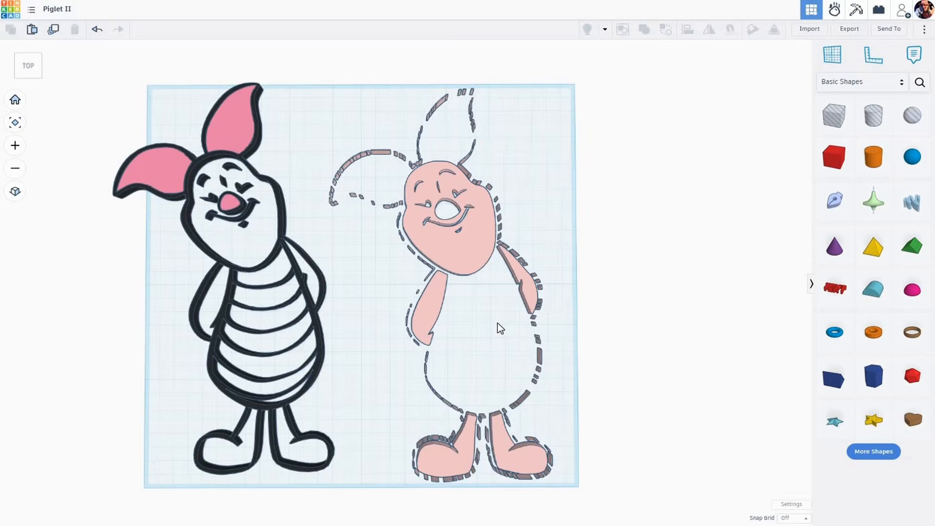
- Turn the extruded sketch over the head, arms and feet into a hole and stretch it taller than the pink layer
scroll(497, 323, up, 3)
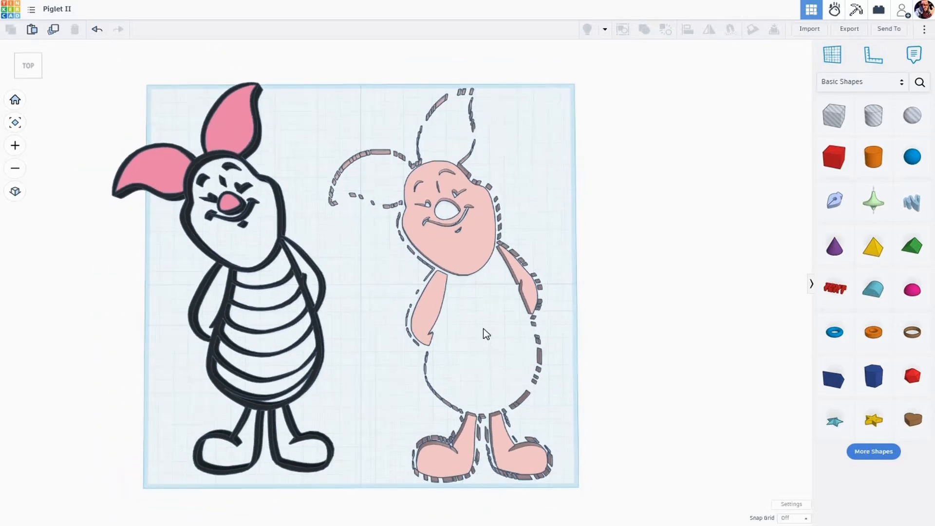
scroll(483, 332, up, 2)
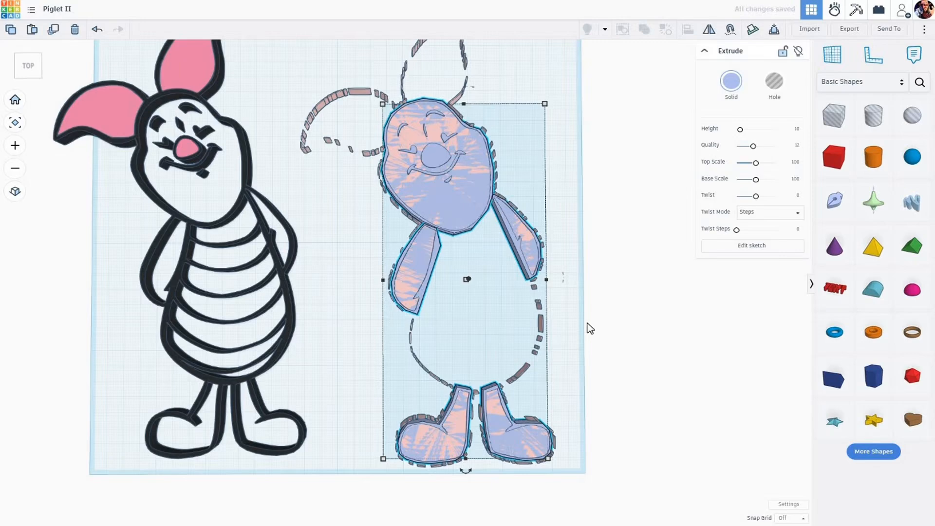
right_drag(587, 324, 583, 321)
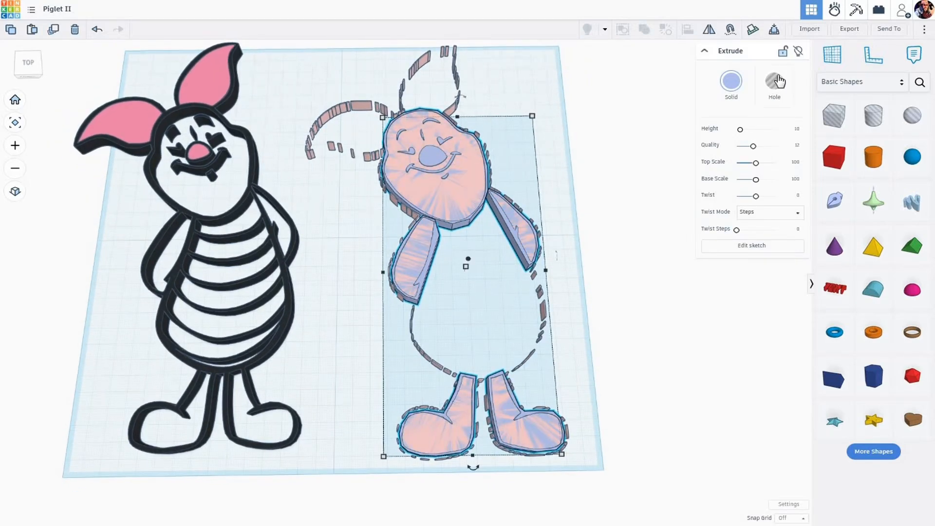
click(776, 82)
mouse_move(466, 267)
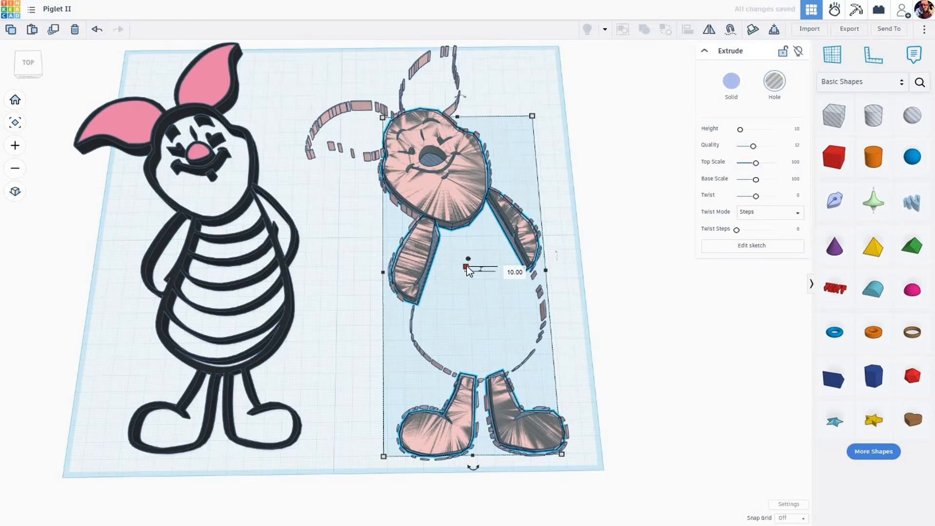
drag(467, 266, 474, 241)
- Add a box at the workplane's front corner and stretch it over the entire light pink layer, about 319.6 mm long
scroll(627, 308, down, 2)
middle_drag(683, 284, 574, 281)
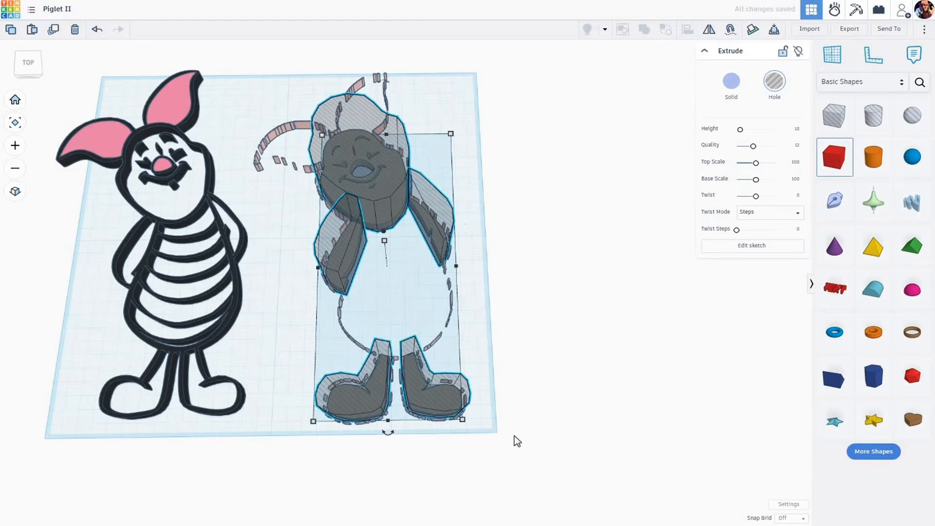
click(533, 398)
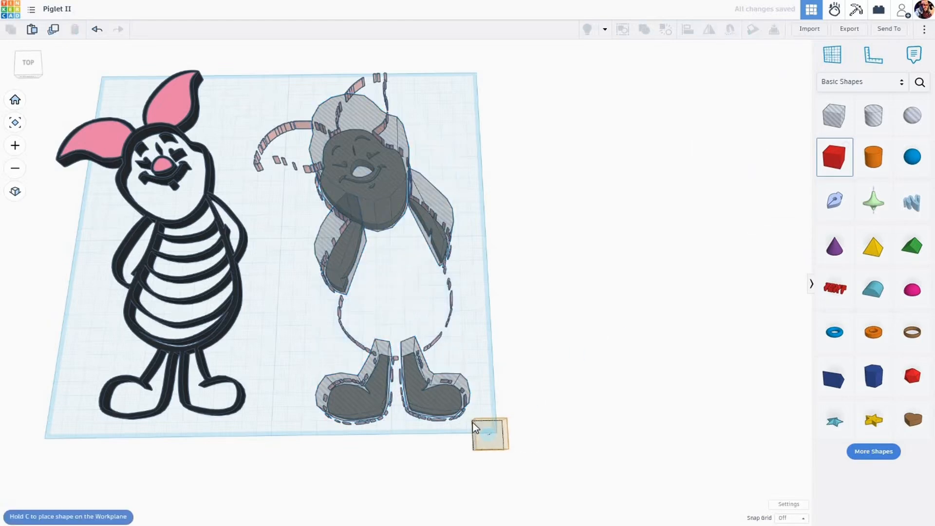
click(473, 424)
drag(474, 421, 254, 67)
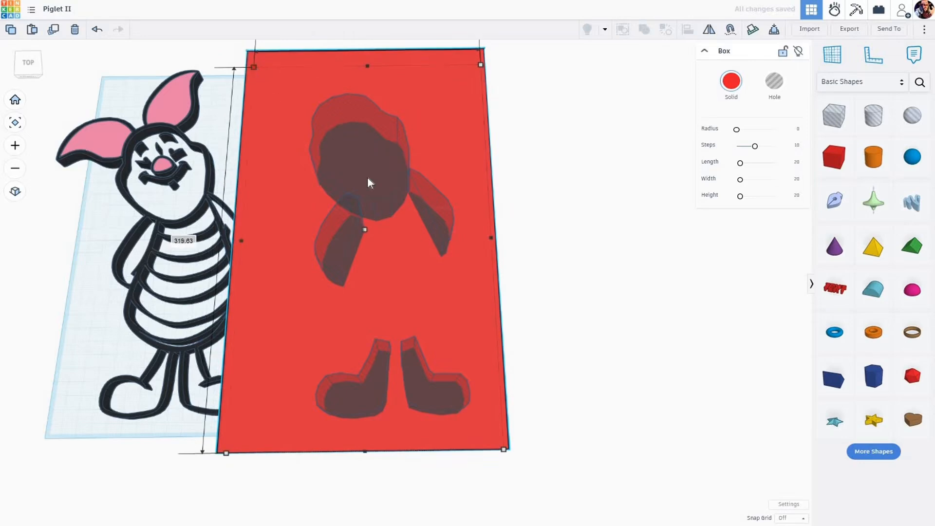
- Union the red box with the extruded sketch hole and turn the resulting cut-out block into a hole
shift+click(386, 133)
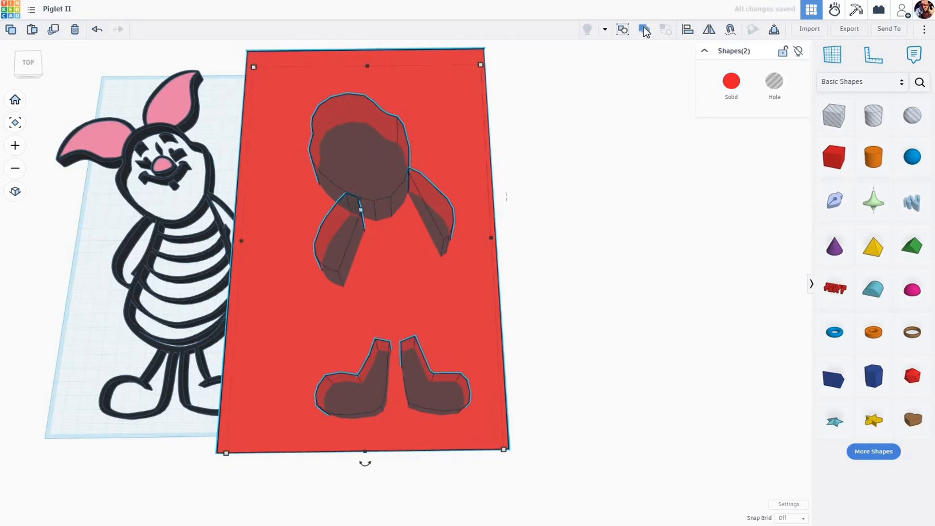
key(ctrl+g)
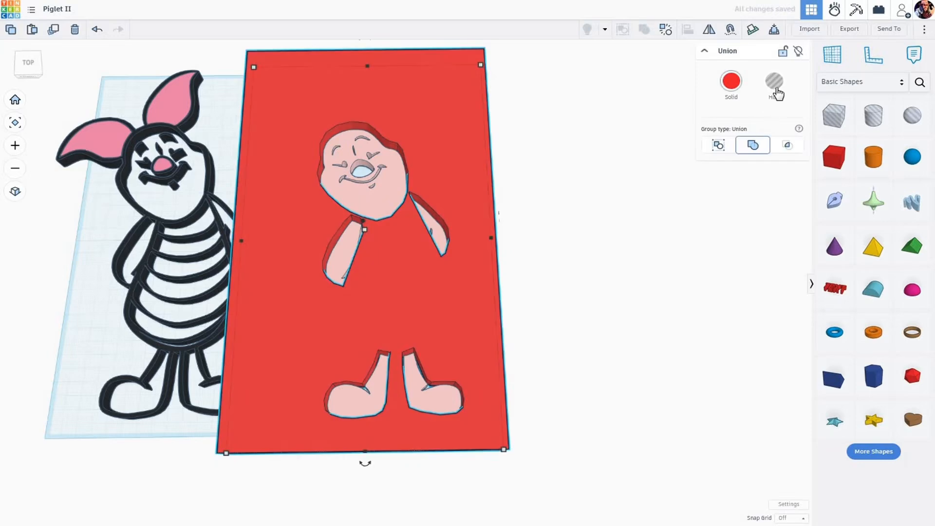
click(776, 84)
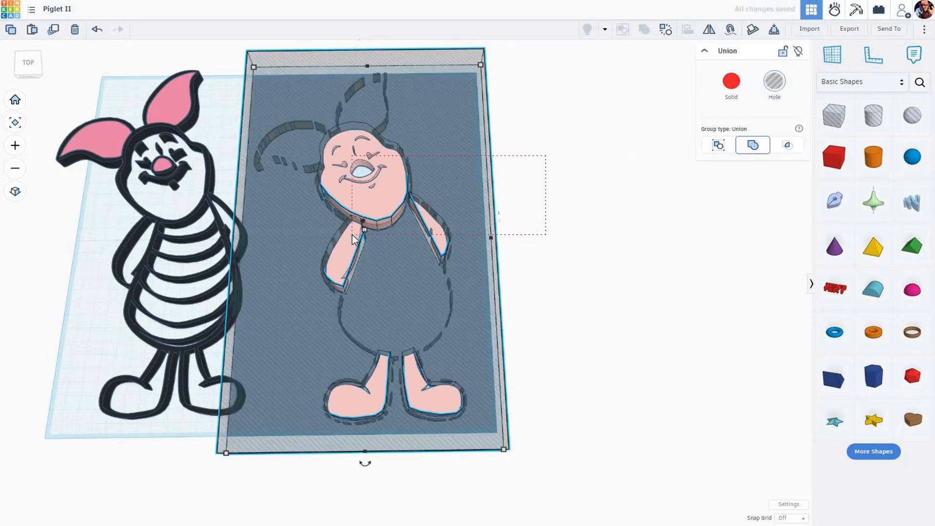
- Union the cut-out hole block with the light pink layer to keep only the head, arms and feet
key(ctrl+shift+g)
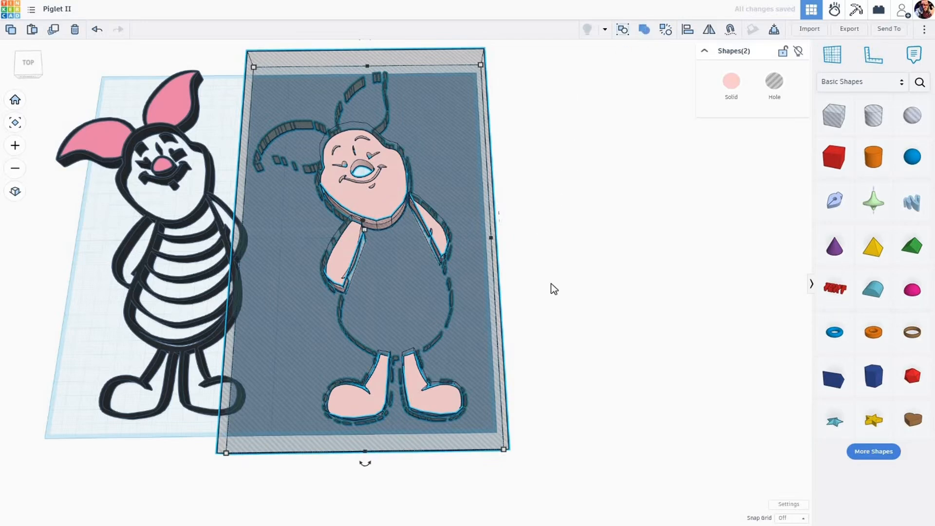
key(ctrl+g)
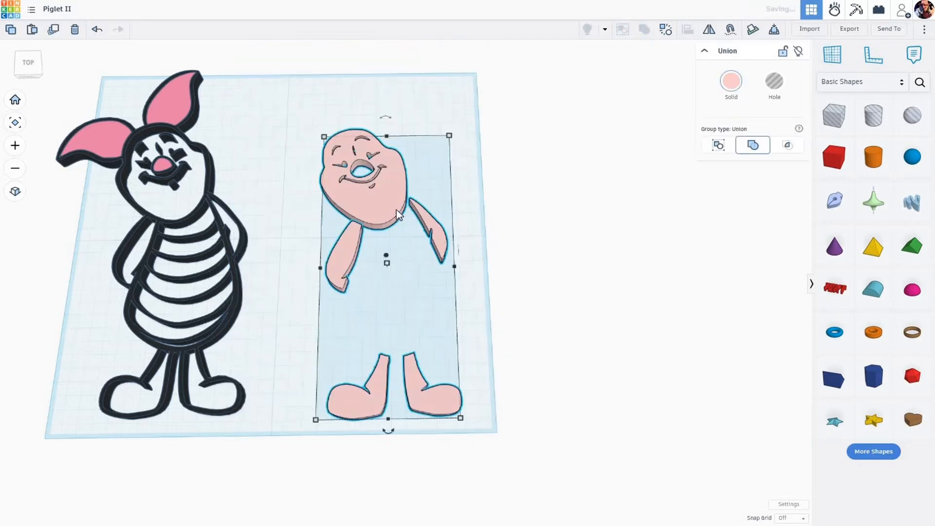
- Move the light pink head, arms and feet onto the black Piglet outline, about 146.5 mm sideways and 7 mm down
drag(332, 210, 208, 206)
scroll(294, 265, up, 5)
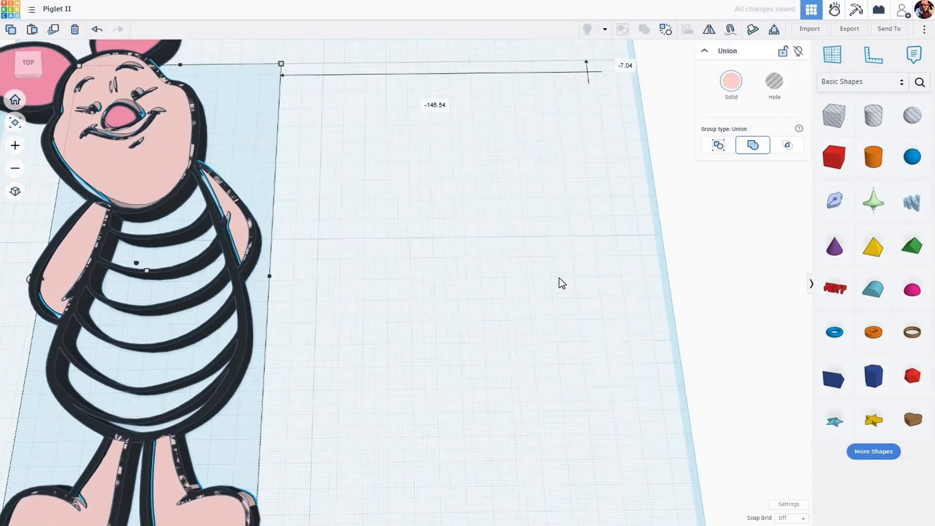
- Nudge the light pink head, arms and feet left in small increments to fit the right-hand arm sideways within the black outline
scroll(558, 284, down, 3)
scroll(482, 252, up, 5)
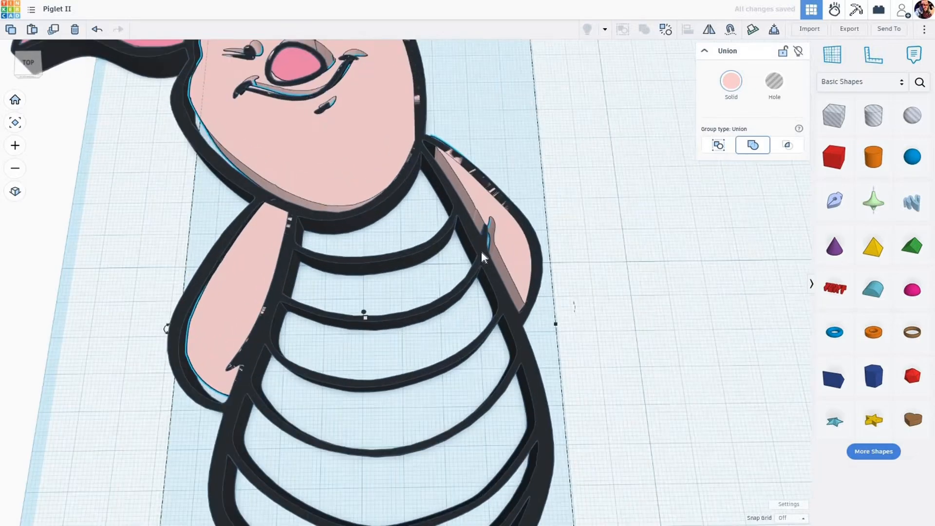
scroll(480, 249, up, 5)
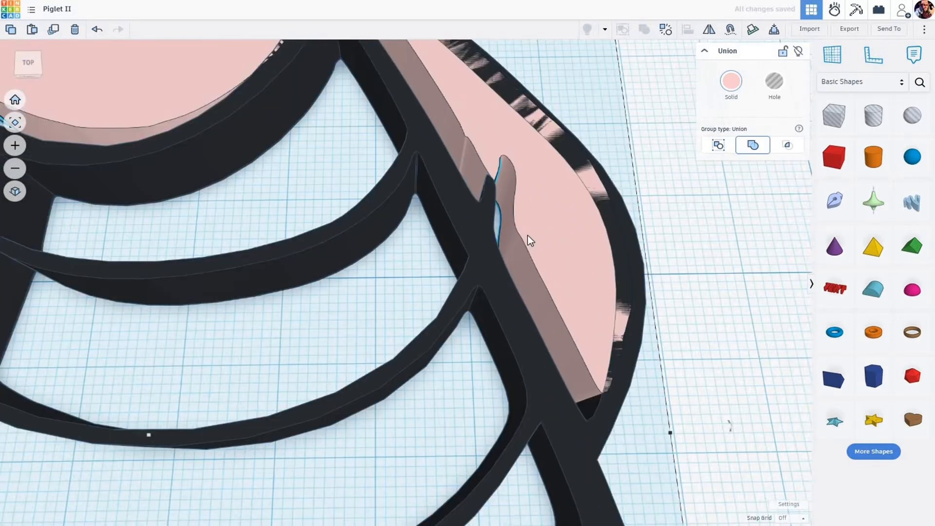
key(Left)
key(Left)
key(Left)
key(Left)
key(Left)
key(Left)
key(Left)
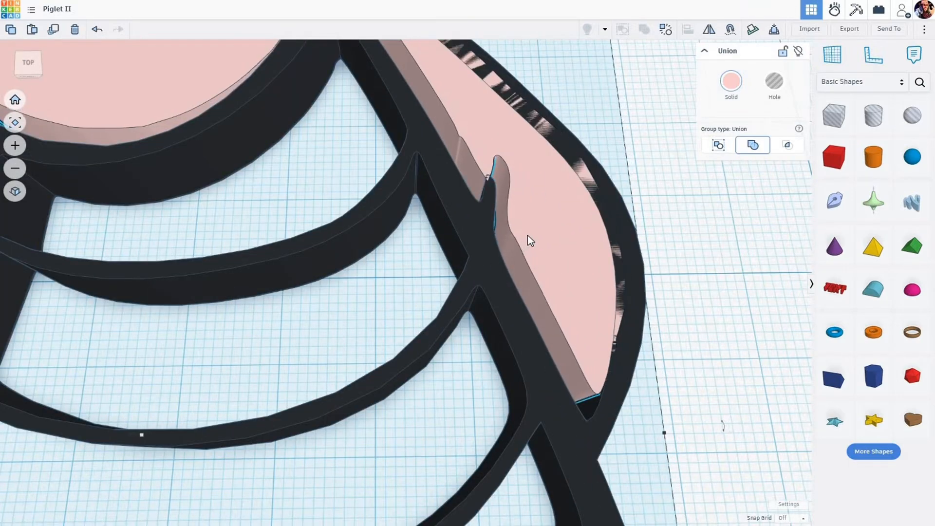
key(Left)
key(Left)
key(Left)
key(Left)
key(Left)
key(Left)
key(Left)
key(Left)
key(Left)
key(Left)
key(Left)
key(Left)
- Nudge the light pink parts toward the front of the workplane until the arm's notch and edges line up with the black outline
middle_drag(559, 262, 481, 320)
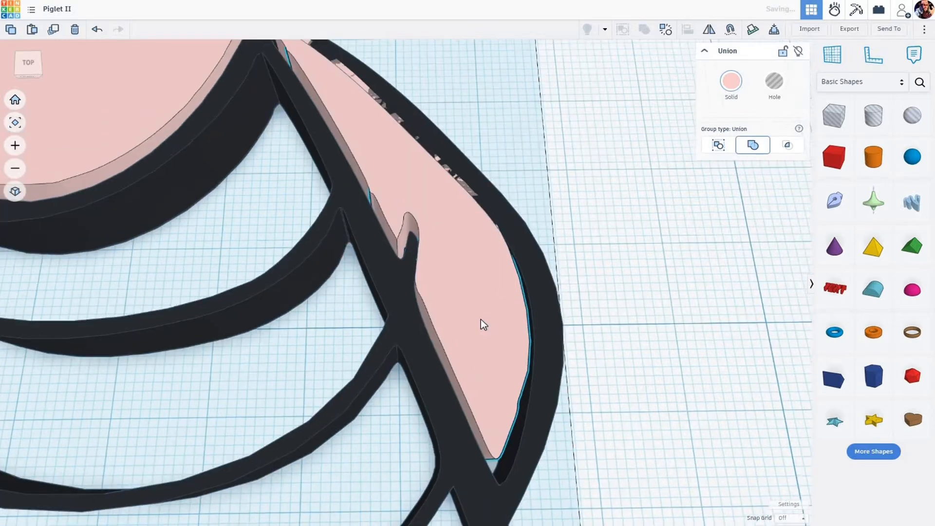
key(Down)
key(Down)
key(Down)
key(Down)
key(Down)
key(Down)
key(Down)
key(Down)
key(Down)
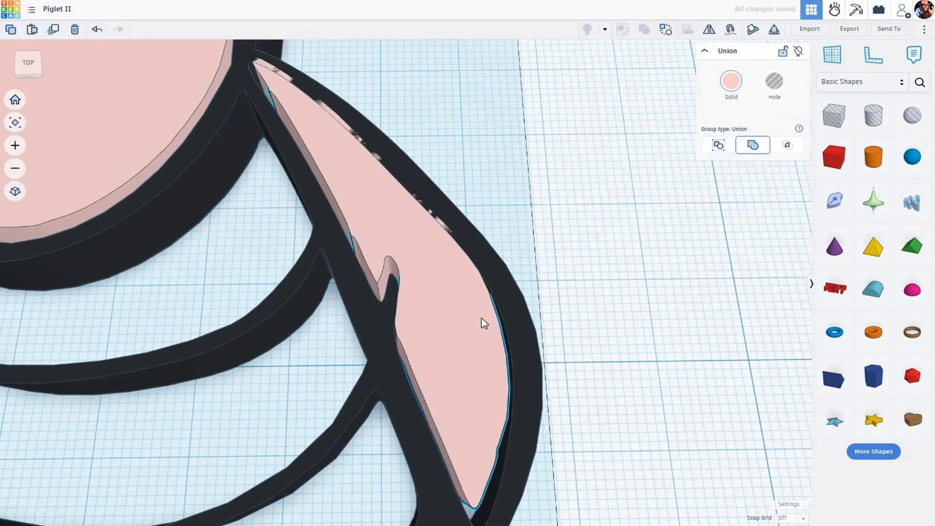
key(Down)
key(Down)
key(Down)
key(Down)
key(Down)
key(Down)
key(Down)
key(Down)
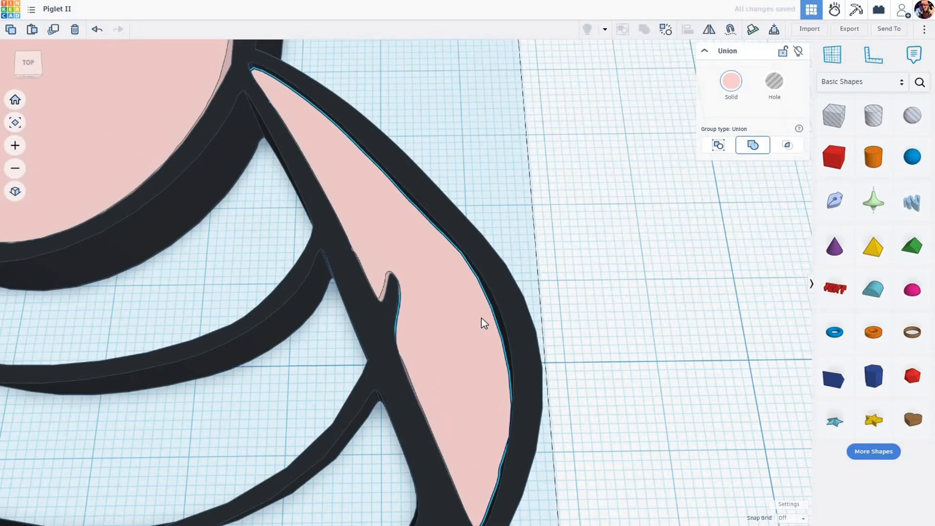
key(Down)
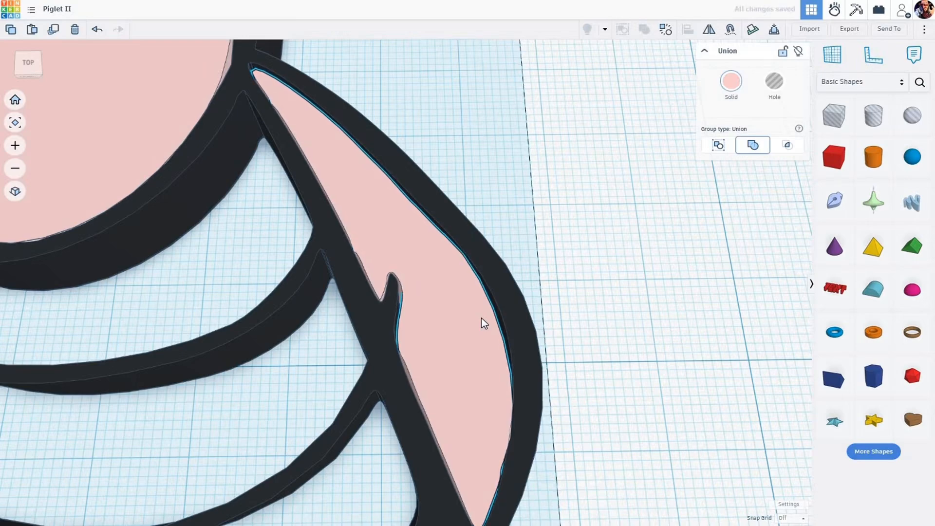
- Examine from above how the light pink head, arms and feet fit inside the black Piglet outline
right_drag(457, 257, 457, 280)
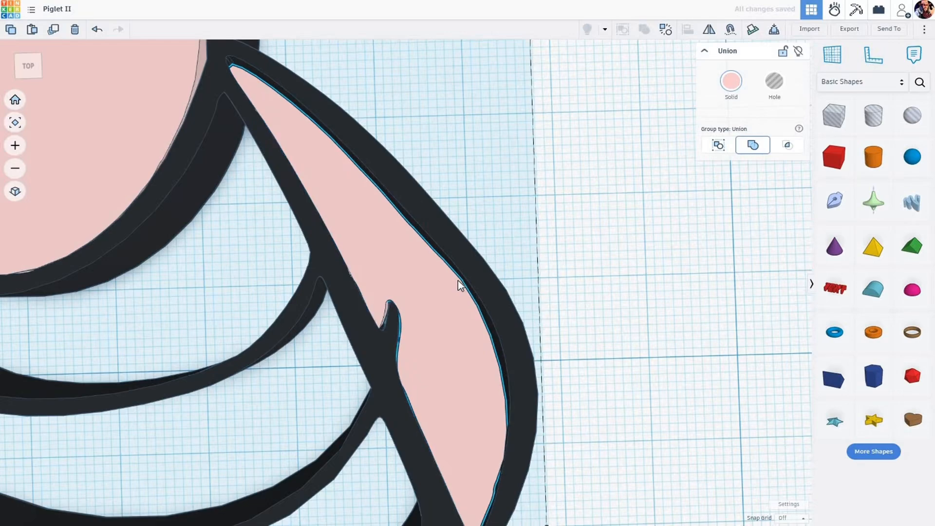
scroll(458, 280, down, 2)
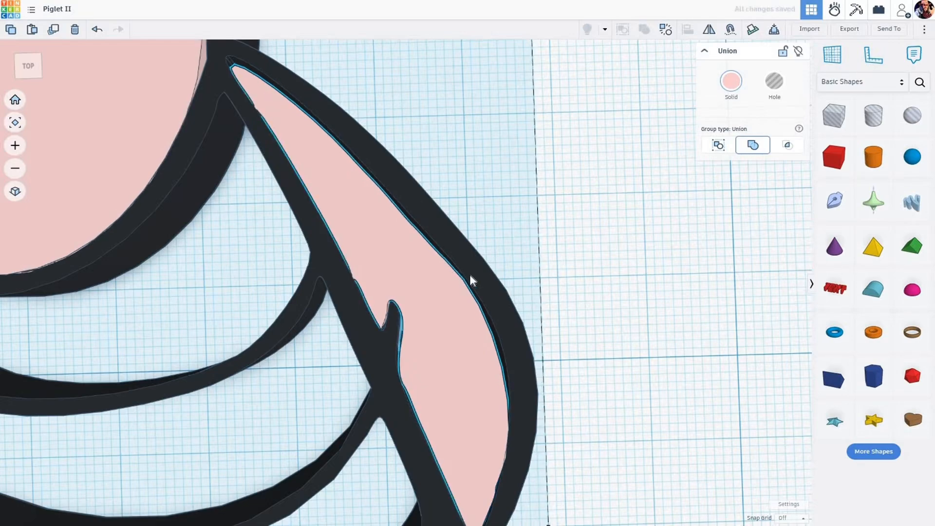
scroll(469, 272, down, 2)
scroll(475, 274, down, 4)
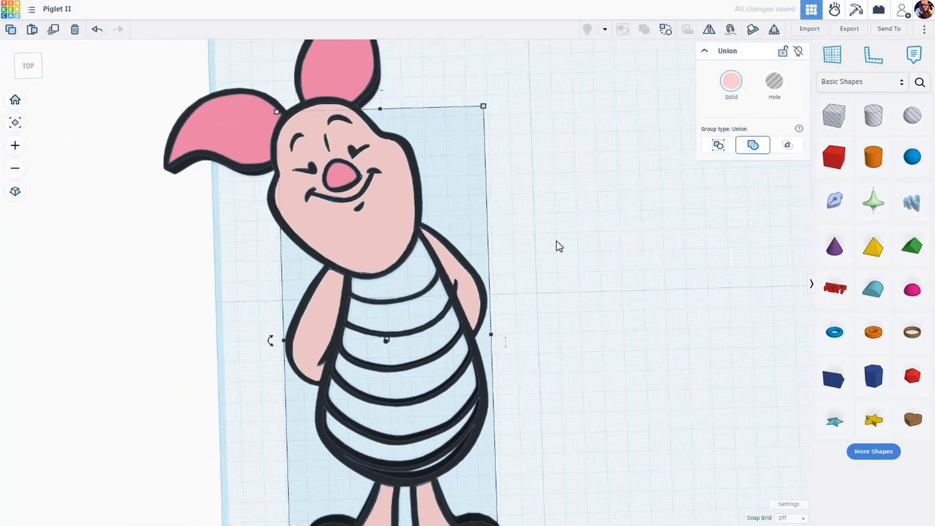
scroll(597, 300, down, 2)
middle_drag(591, 279, 580, 315)
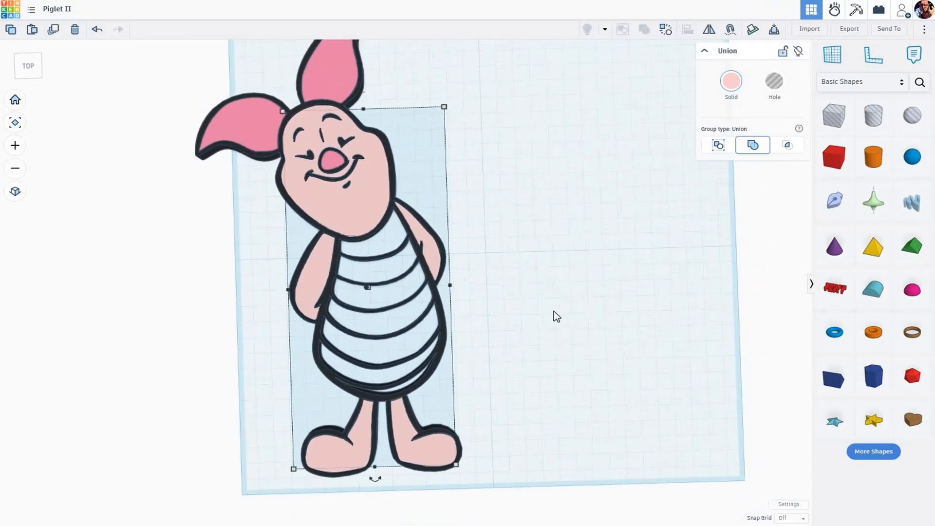
mouse_move(554, 313)
right_down()
mouse_move(554, 303)
mouse_move(559, 326)
right_up()
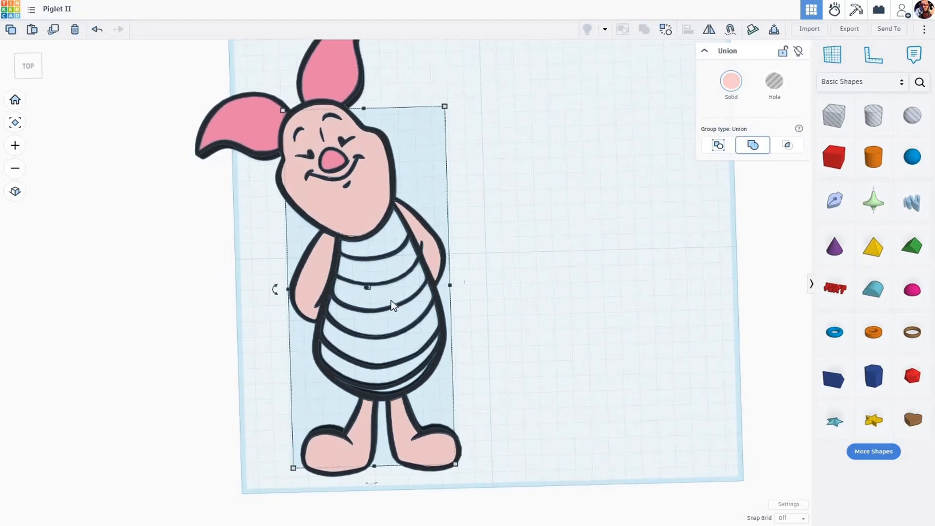
scroll(384, 292, up, 3)
scroll(363, 237, up, 5)
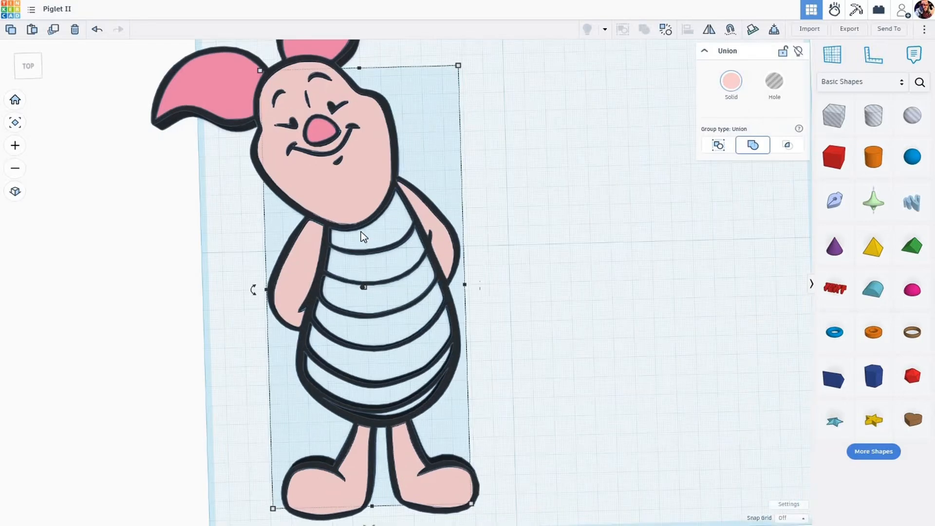
scroll(353, 193, up, 6)
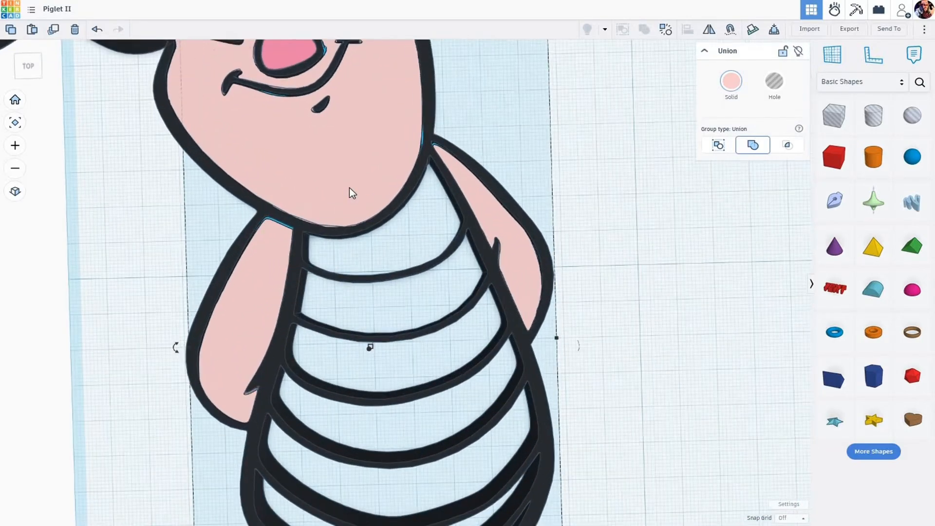